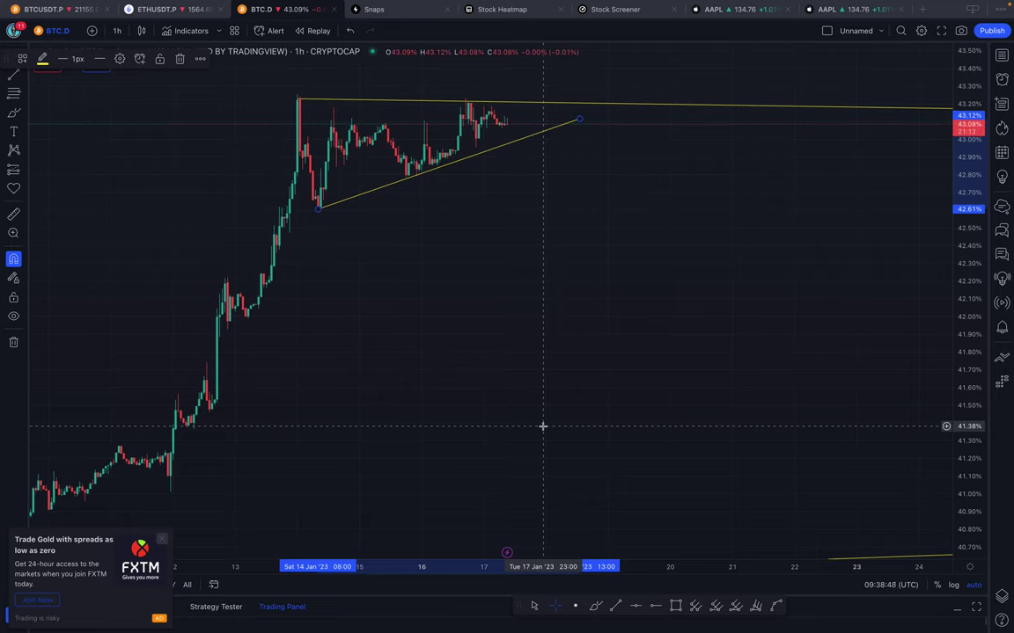
Step: Review the hourly ETHUSDT chart, then examine BTCUSDT price action within the coloured zones from December 2022 to mid-January 2023
click(543, 427)
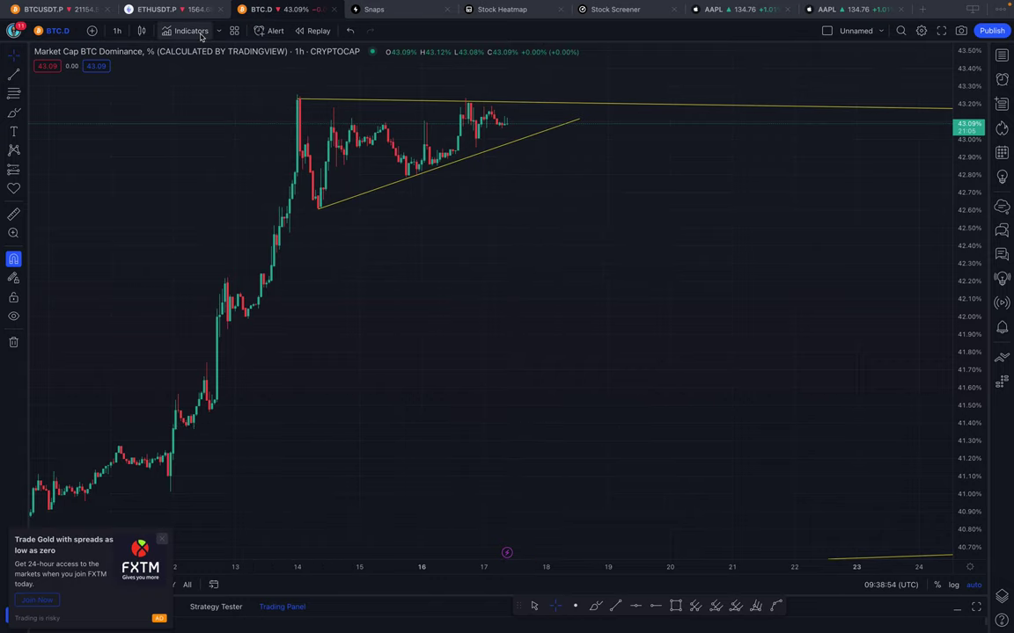
click(176, 12)
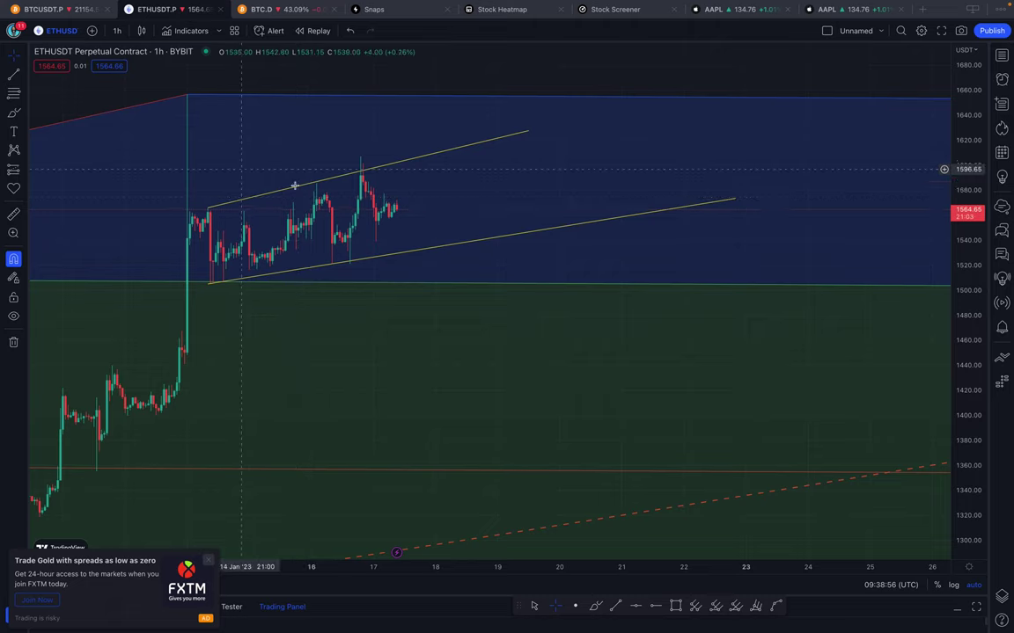
scroll(298, 188, down, 5)
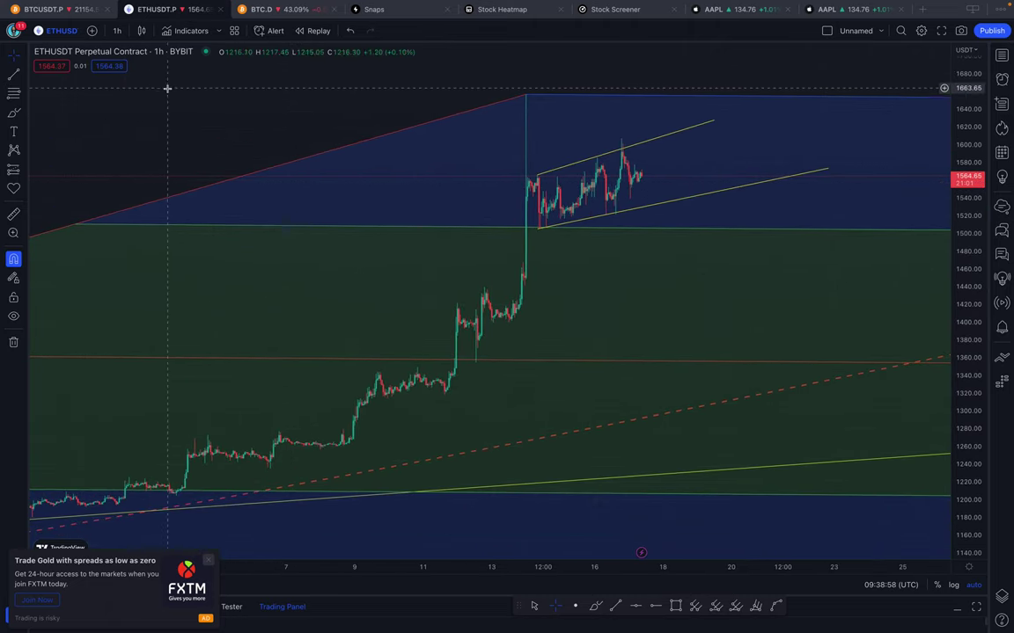
click(69, 10)
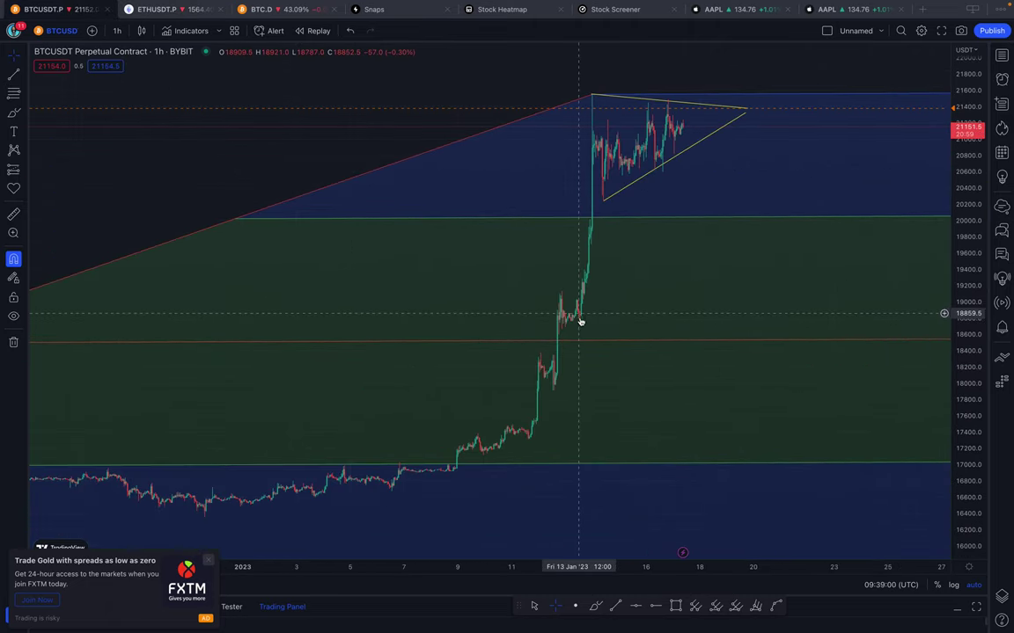
scroll(516, 431, down, 5)
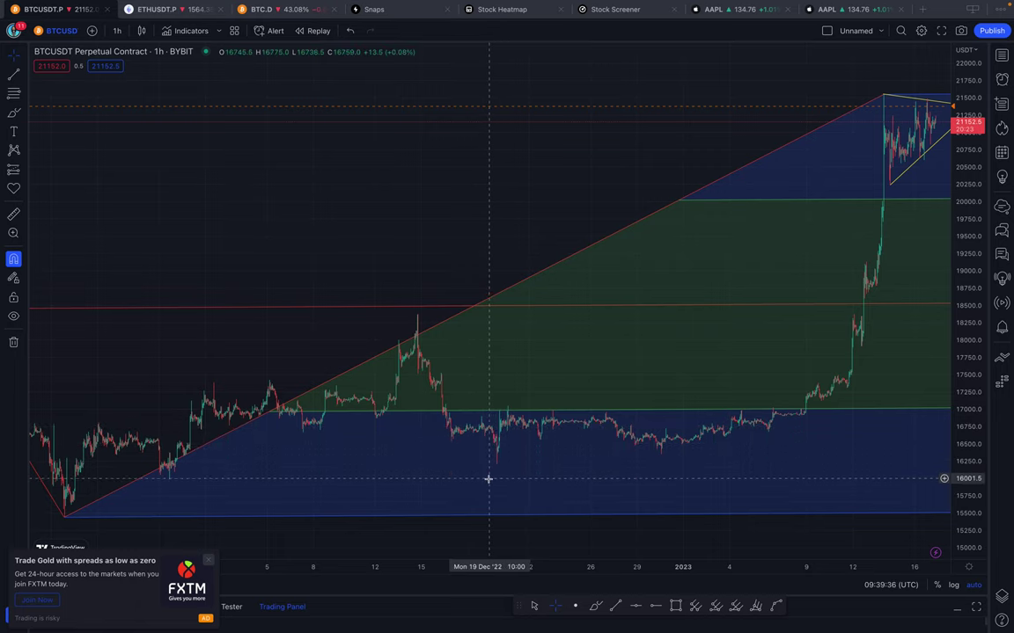
mouse_move(483, 534)
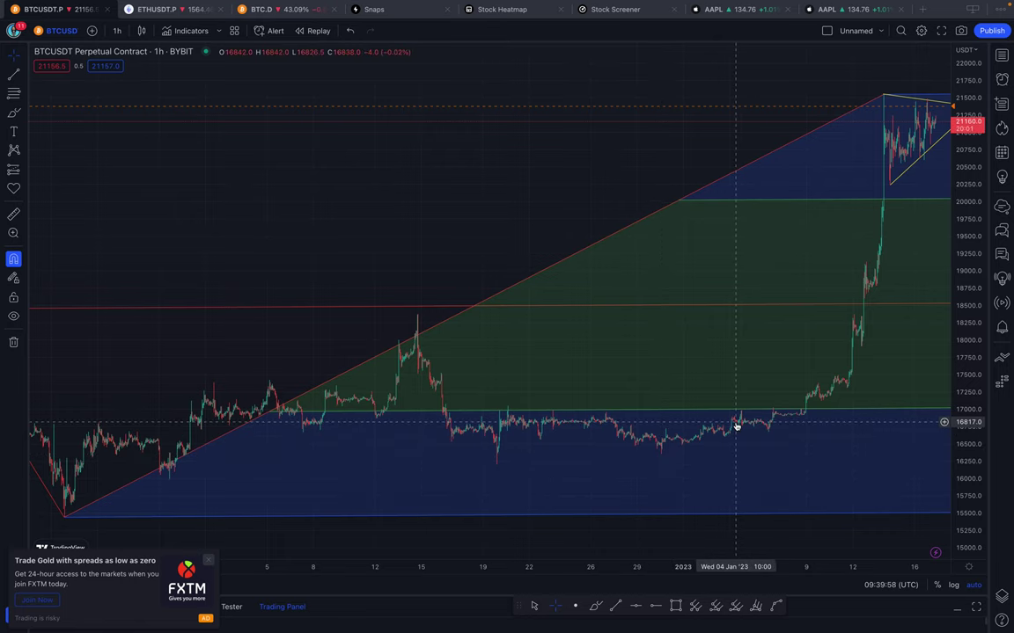
drag(736, 427, 658, 444)
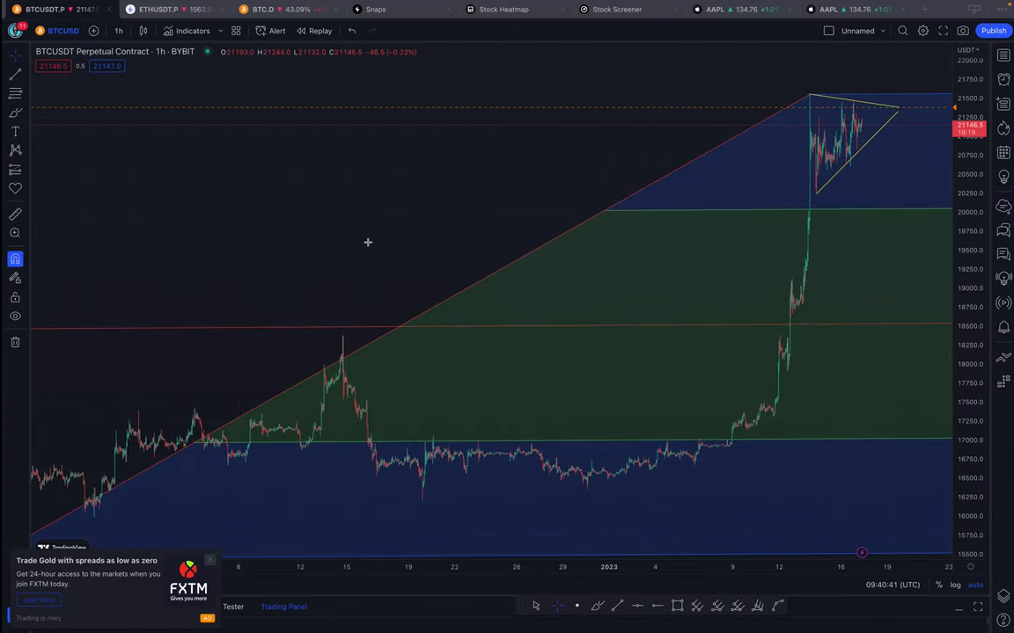
Step: On the ETHUSDT chart, turn off magnet snapping and place a horizontal line at about 1210.25, near the green-blue zone boundary
click(180, 10)
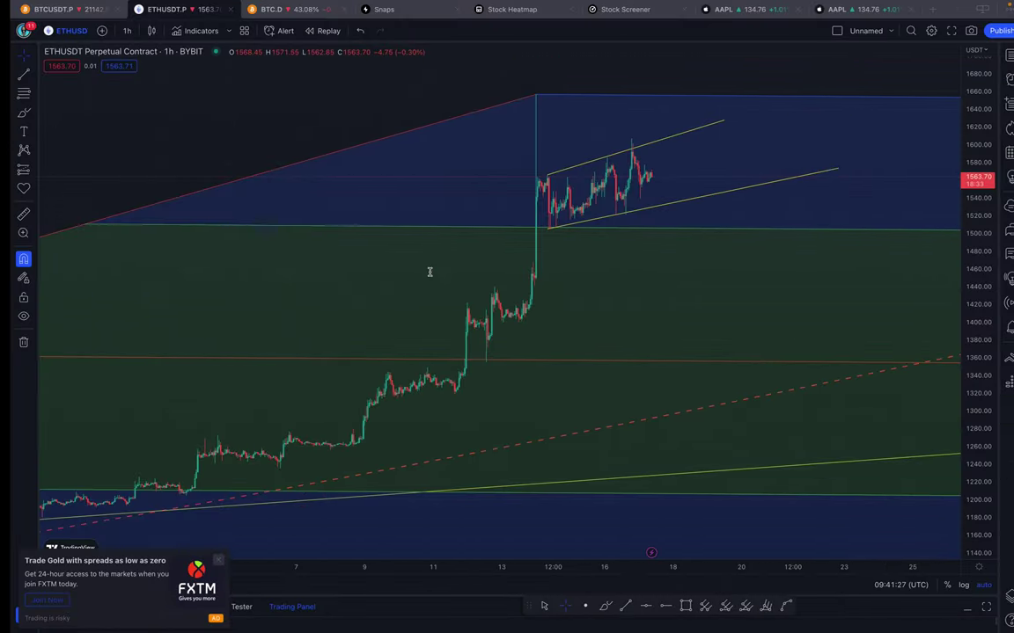
scroll(425, 412, down, 3)
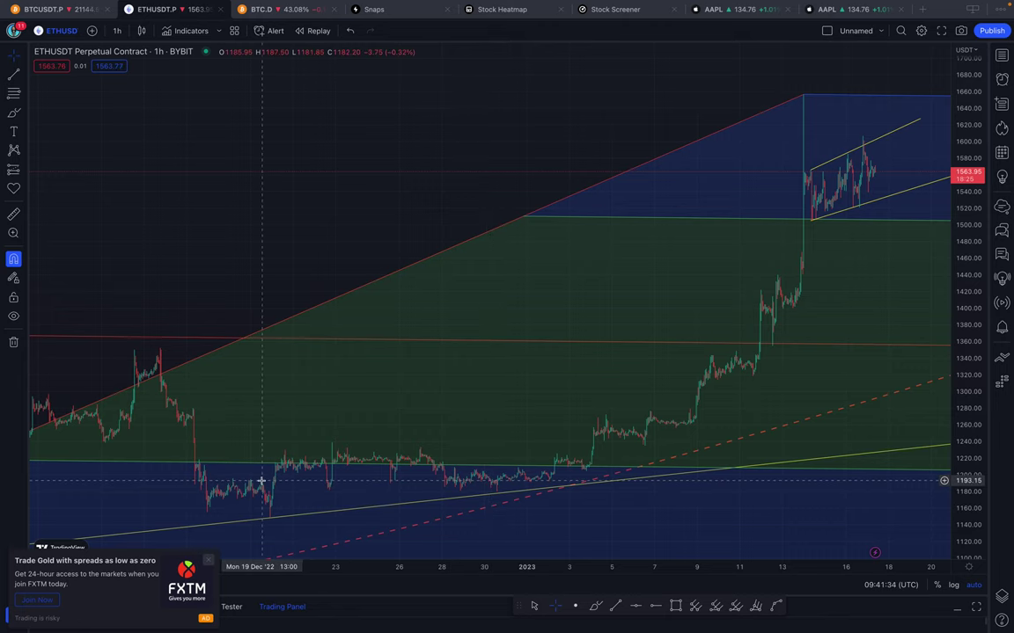
scroll(299, 497, down, 2)
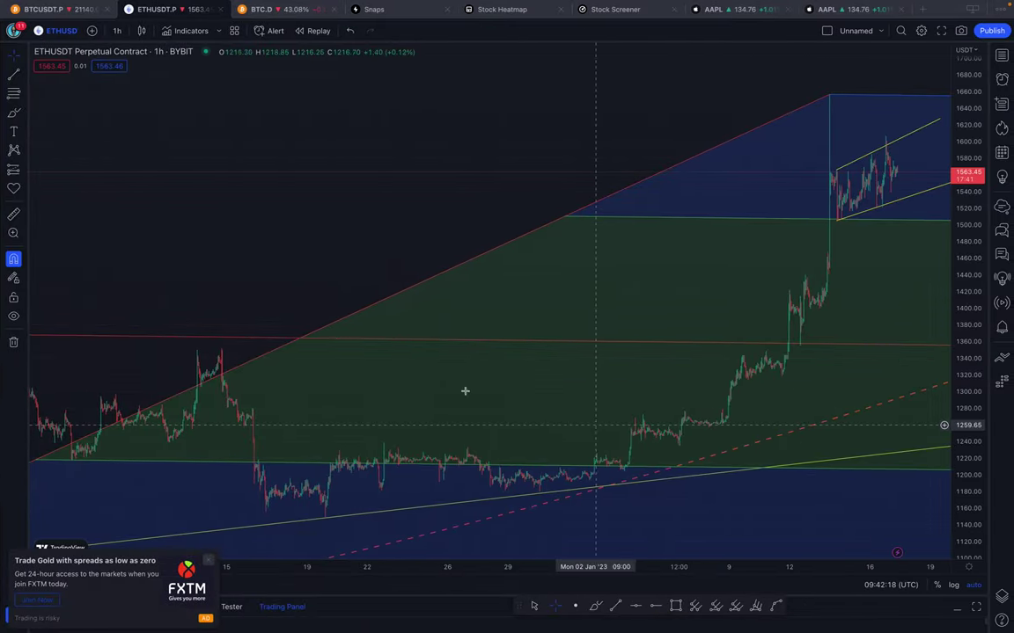
click(635, 606)
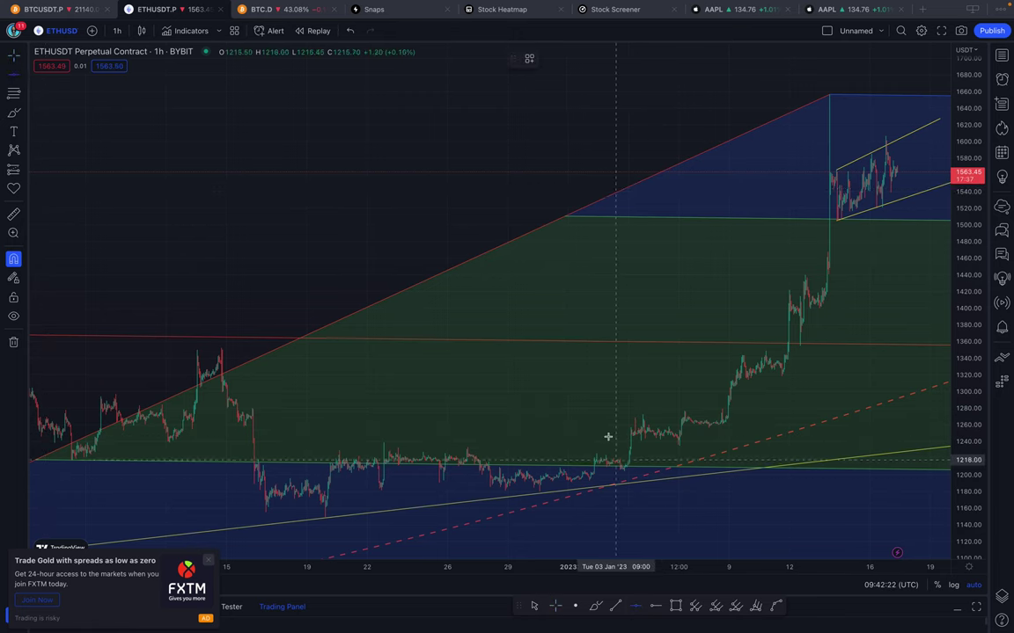
click(14, 258)
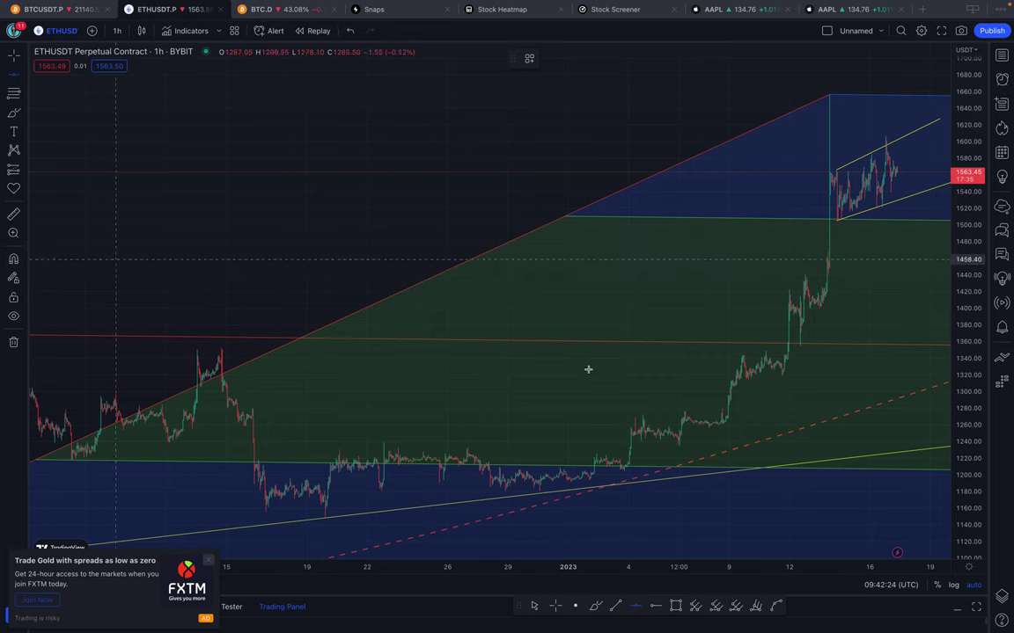
click(583, 466)
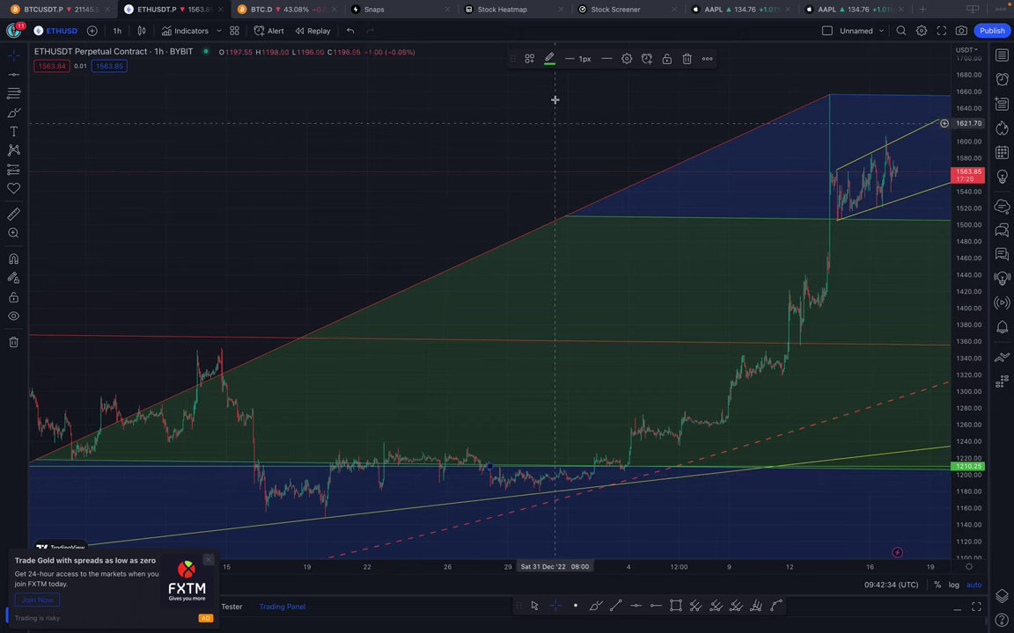
Step: Style the horizontal line at 1210.25 as a dotted line with 4px thickness
click(549, 60)
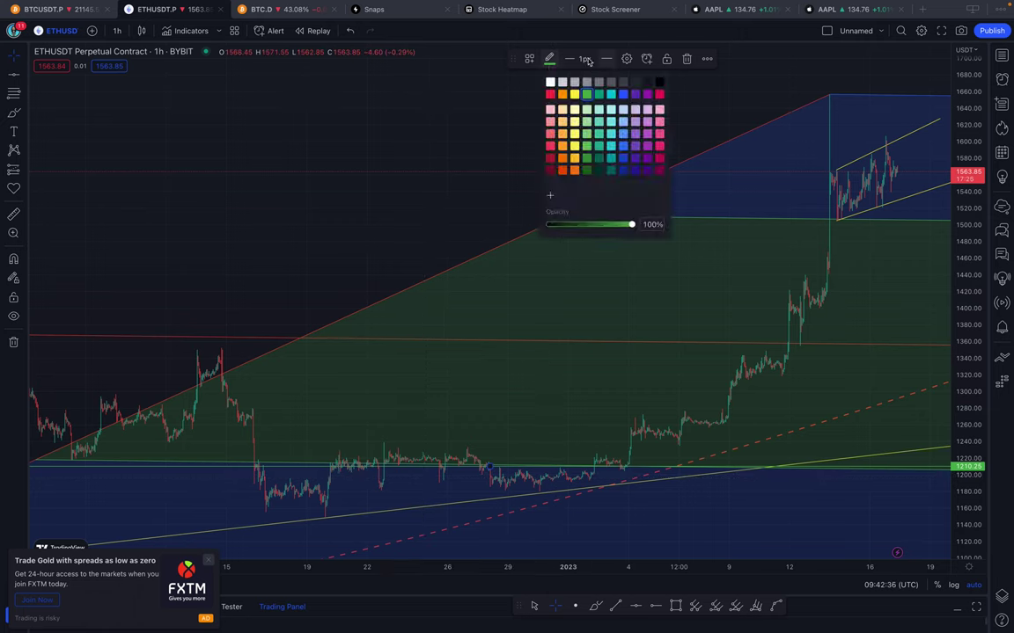
click(585, 59)
click(573, 131)
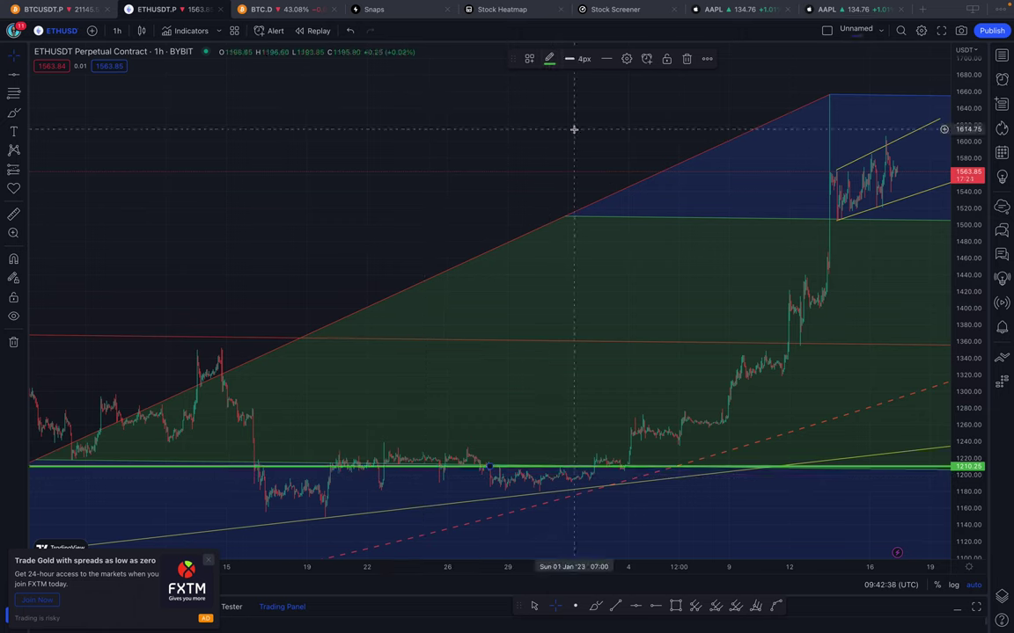
click(583, 58)
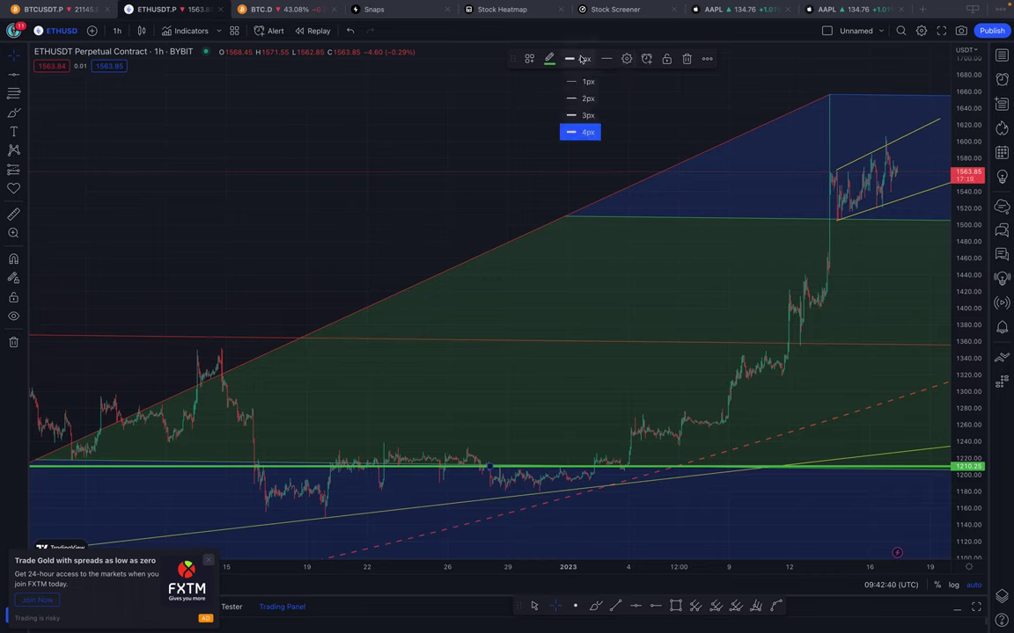
click(606, 59)
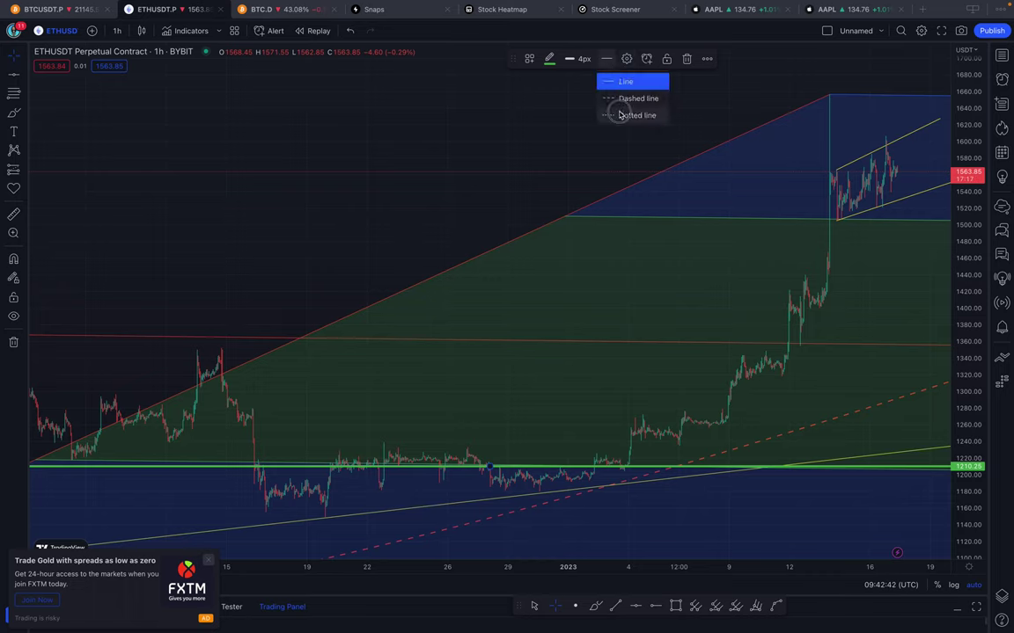
click(627, 116)
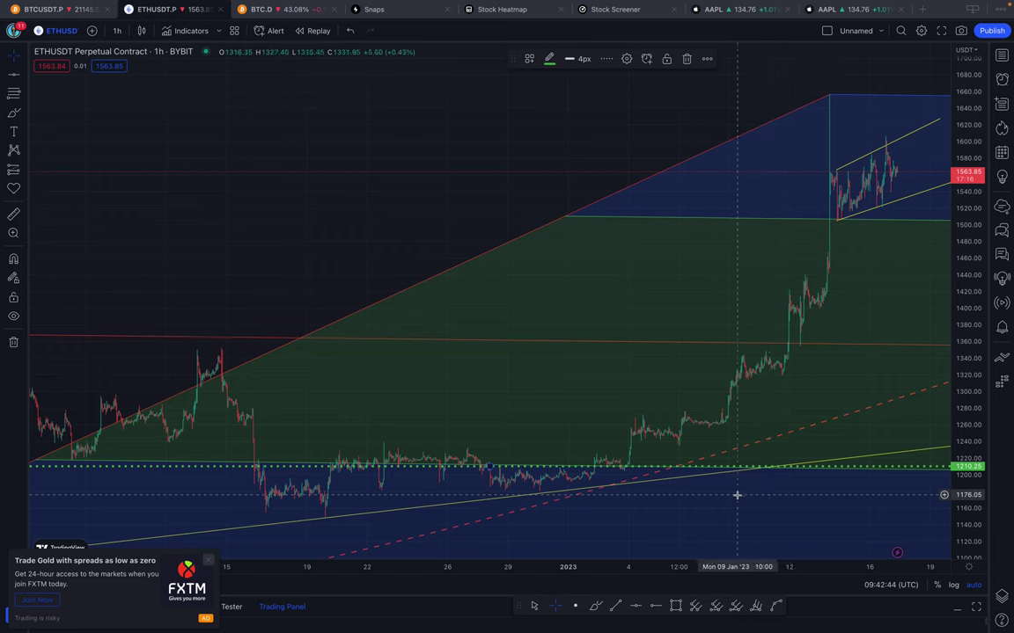
Step: Examine how ETHUSDT price moves around the dotted line from late December through the mid-January rally
scroll(737, 488, up, 3)
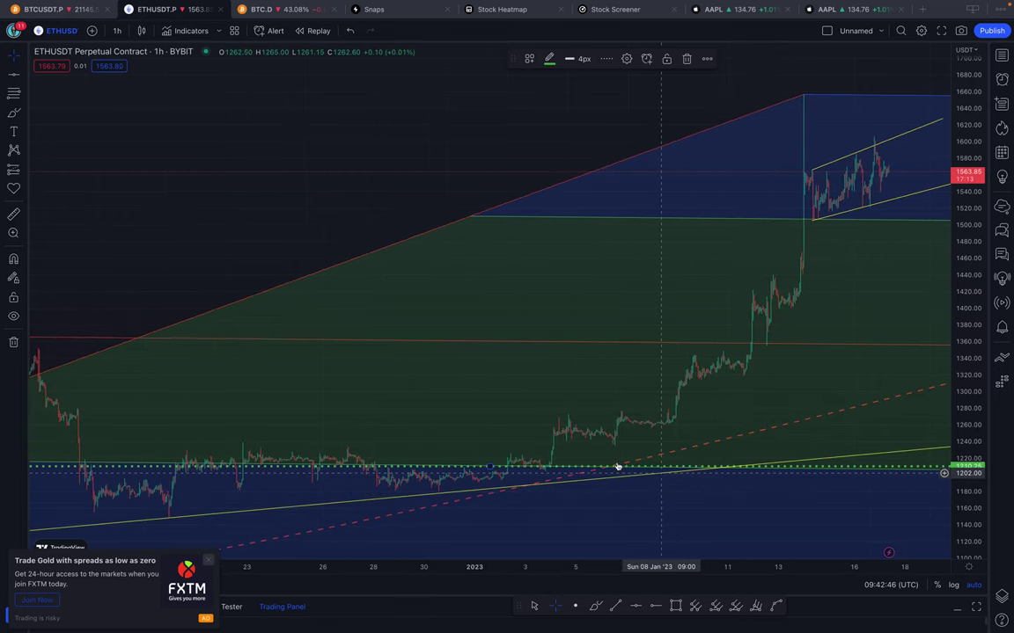
scroll(544, 470, up, 1)
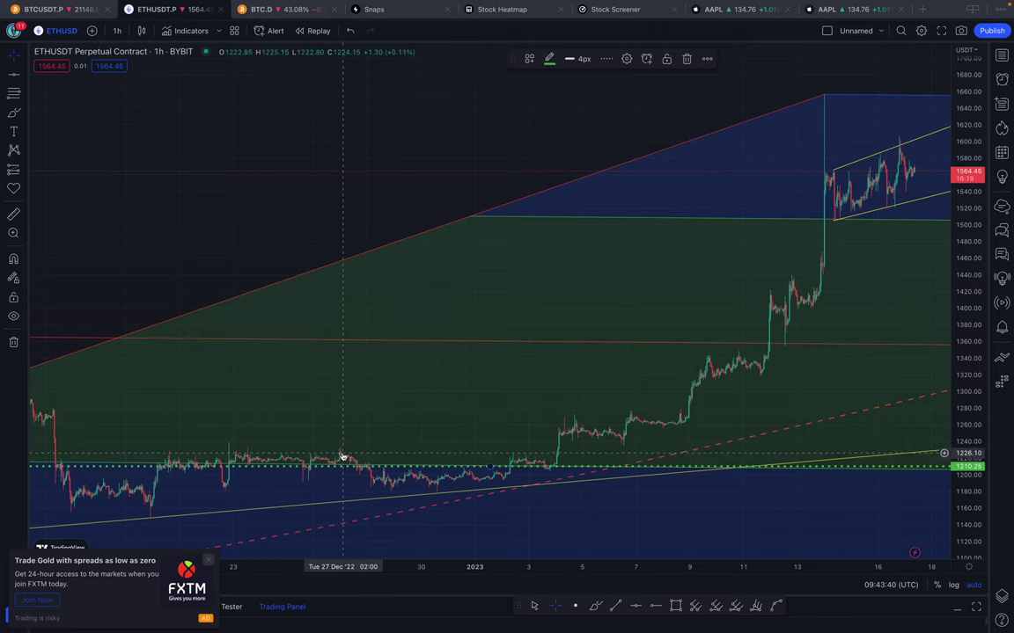
scroll(339, 452, down, 3)
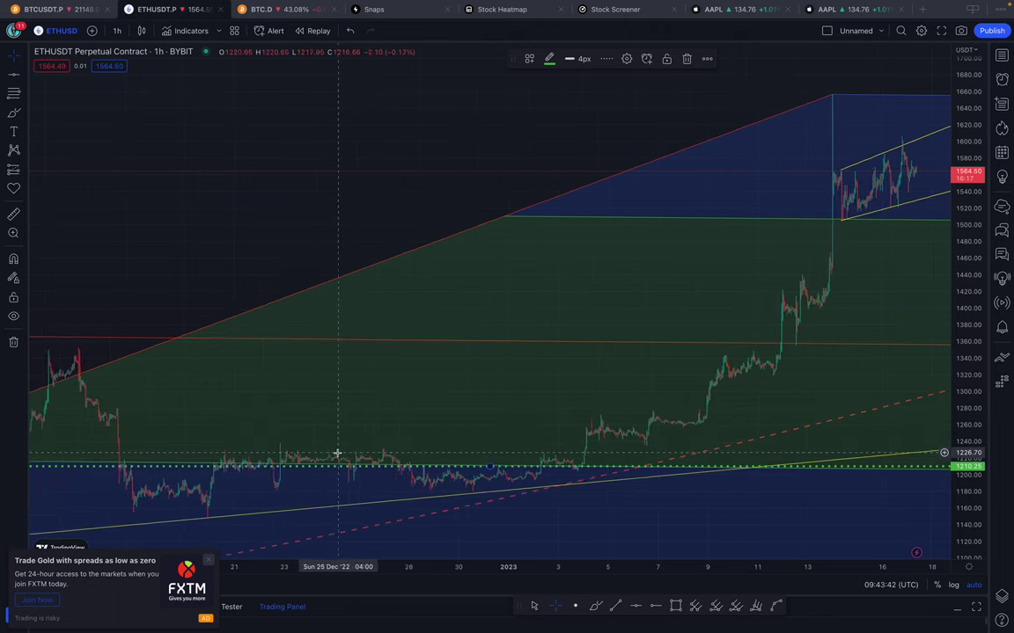
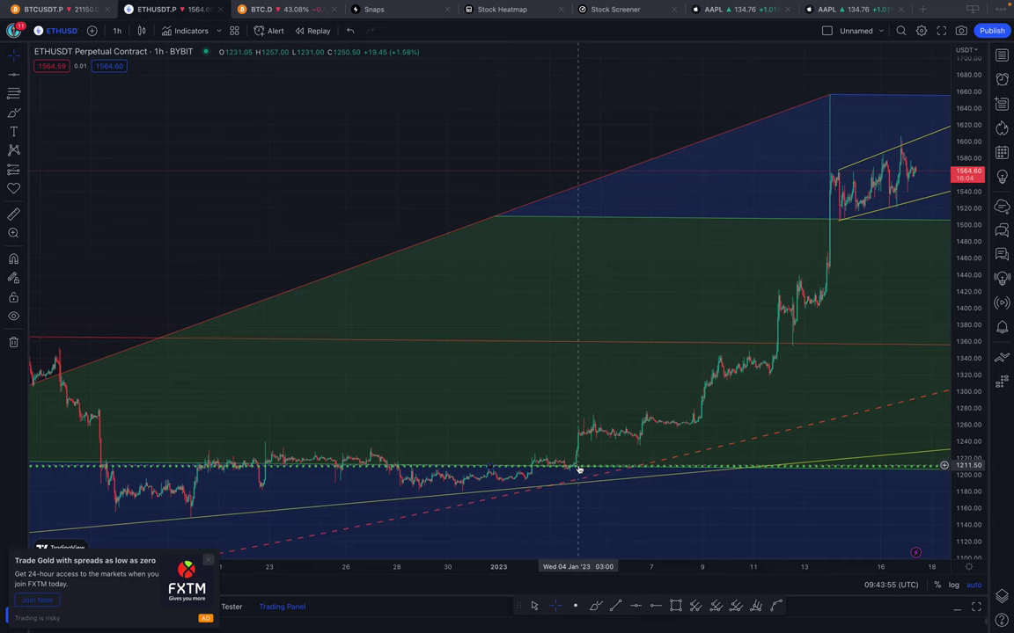
scroll(578, 469, up, 2)
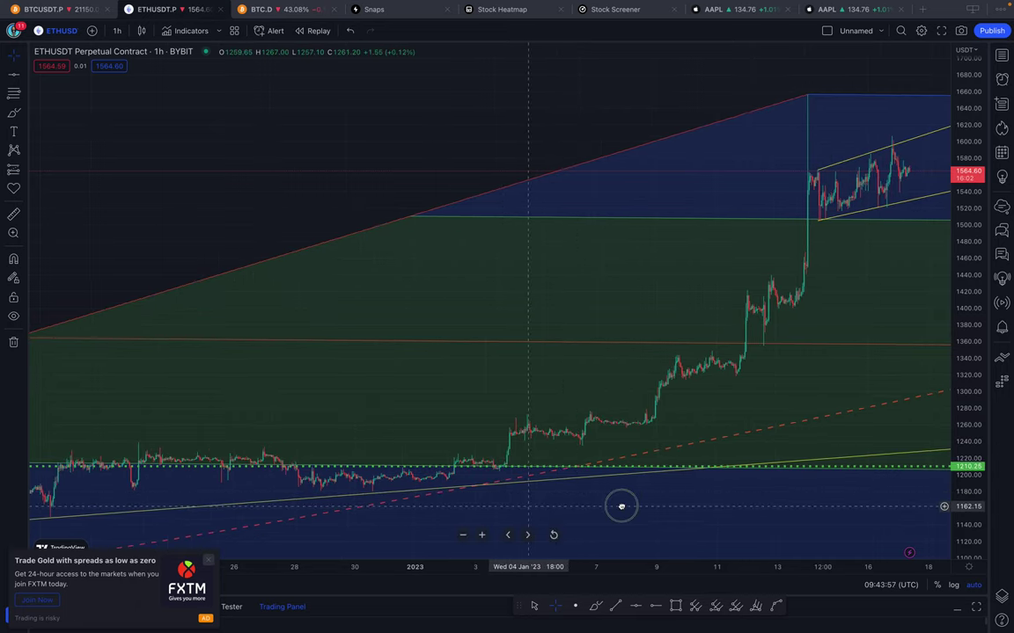
scroll(714, 490, up, 1)
drag(867, 445, 839, 278)
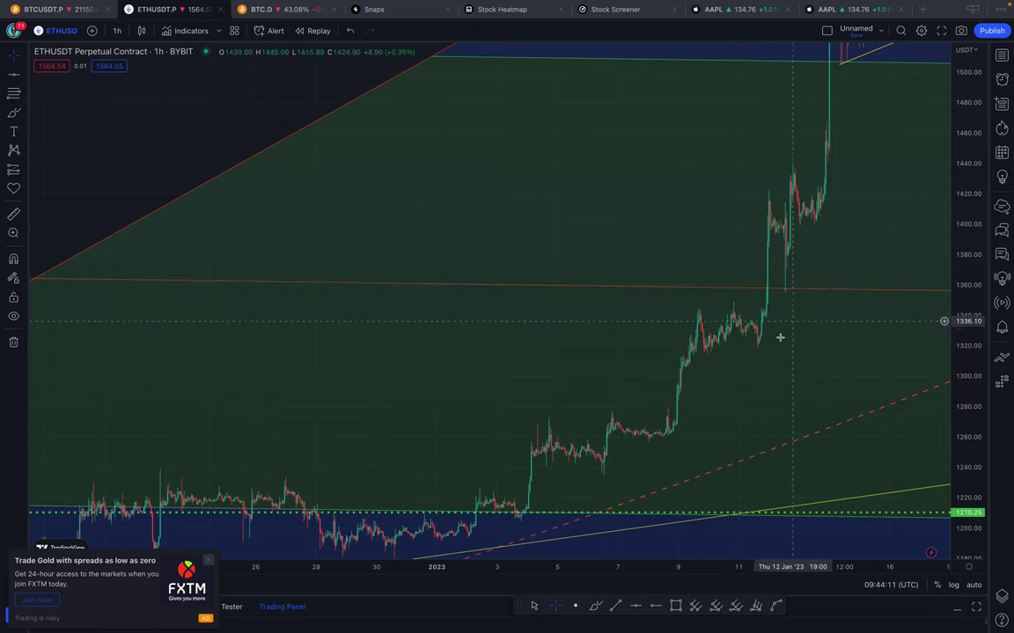
Step: Inspect the ETHUSDT candles around 3 January 2023 up close where price meets the dotted line
drag(480, 394, 492, 395)
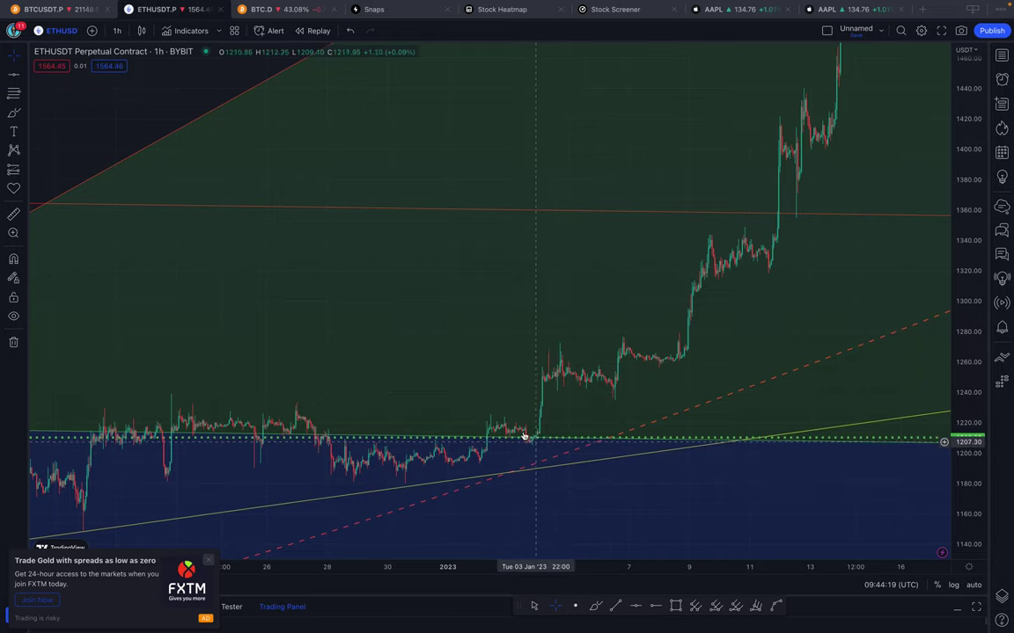
scroll(535, 431, up, 3)
drag(441, 420, 660, 400)
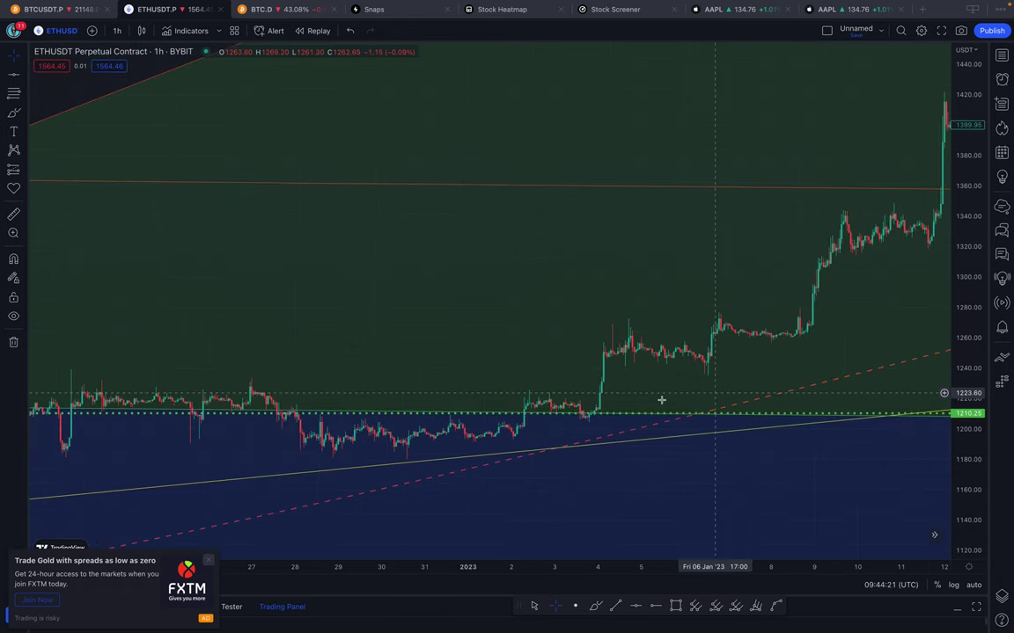
scroll(651, 392, up, 3)
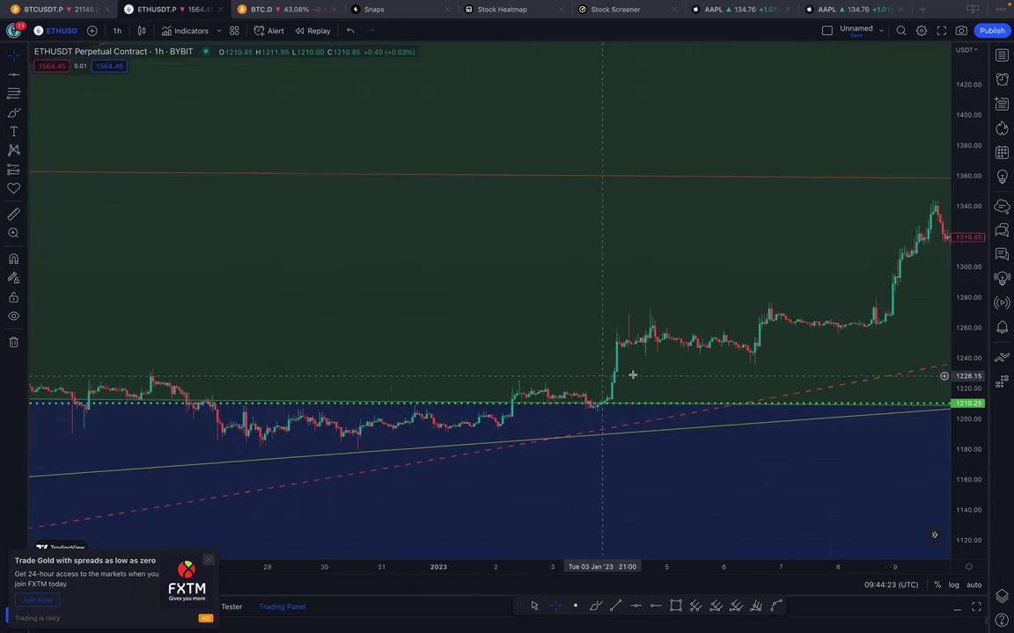
scroll(632, 375, left, 2)
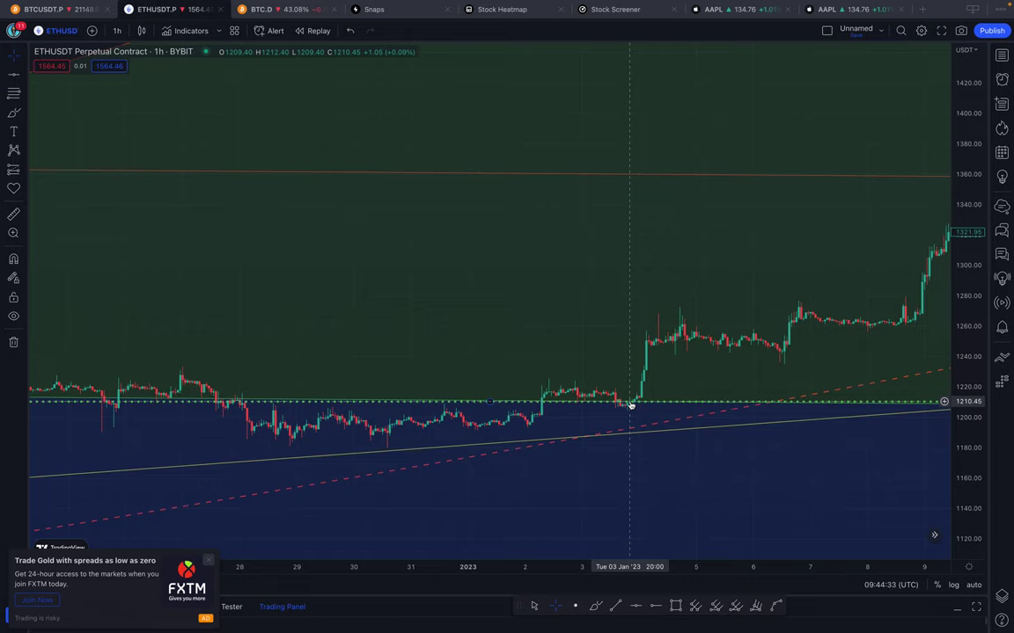
scroll(630, 405, right, 5)
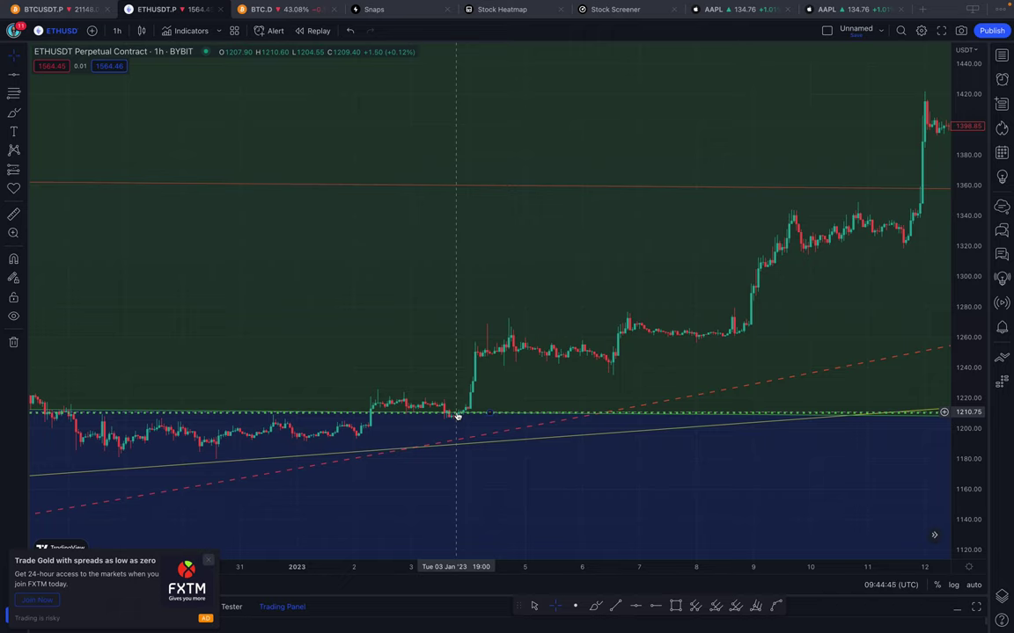
Step: Examine the wider ETHUSDT price history around the dotted line, going back to early December 2022
scroll(462, 417, down, 2)
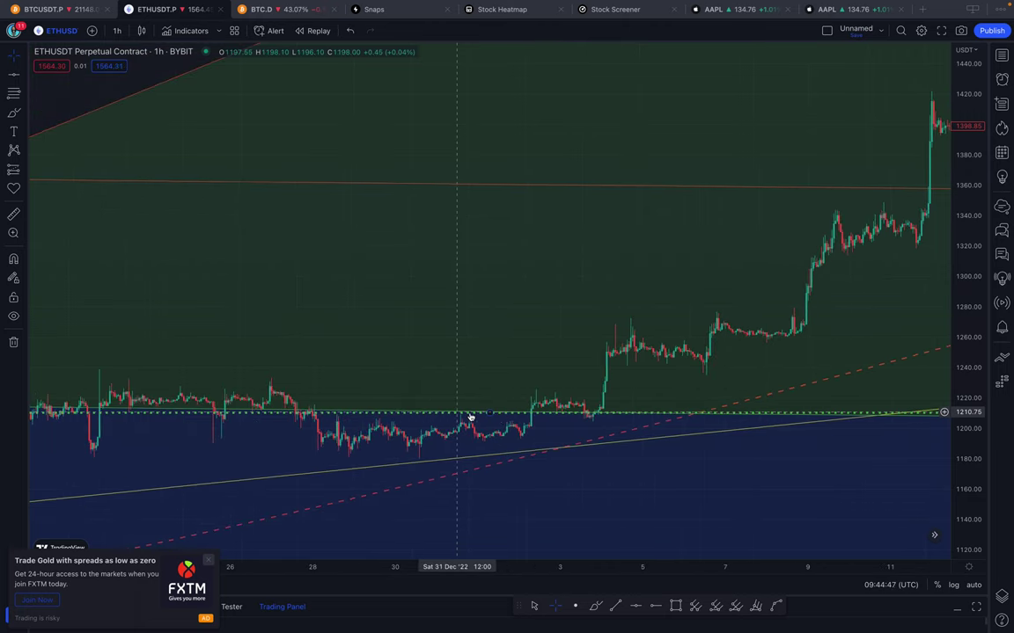
scroll(592, 410, down, 3)
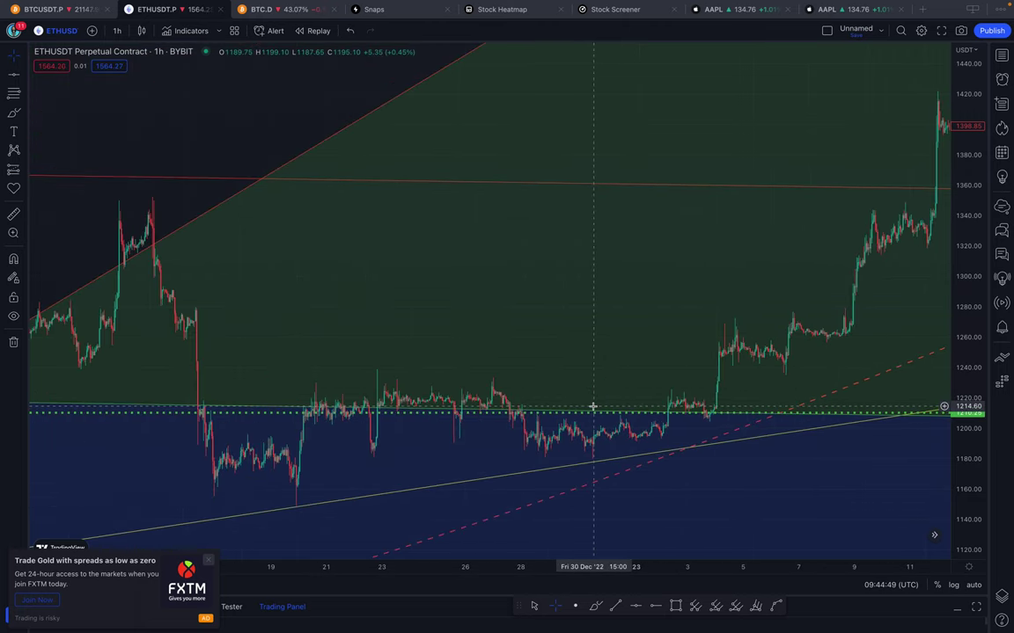
scroll(593, 408, down, 1)
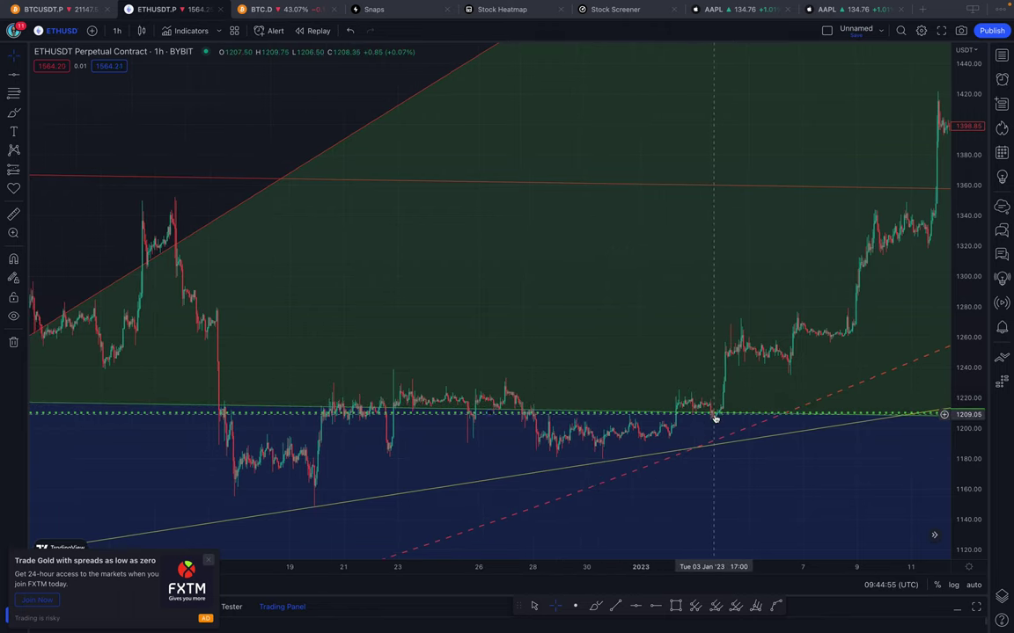
scroll(704, 411, right, 2)
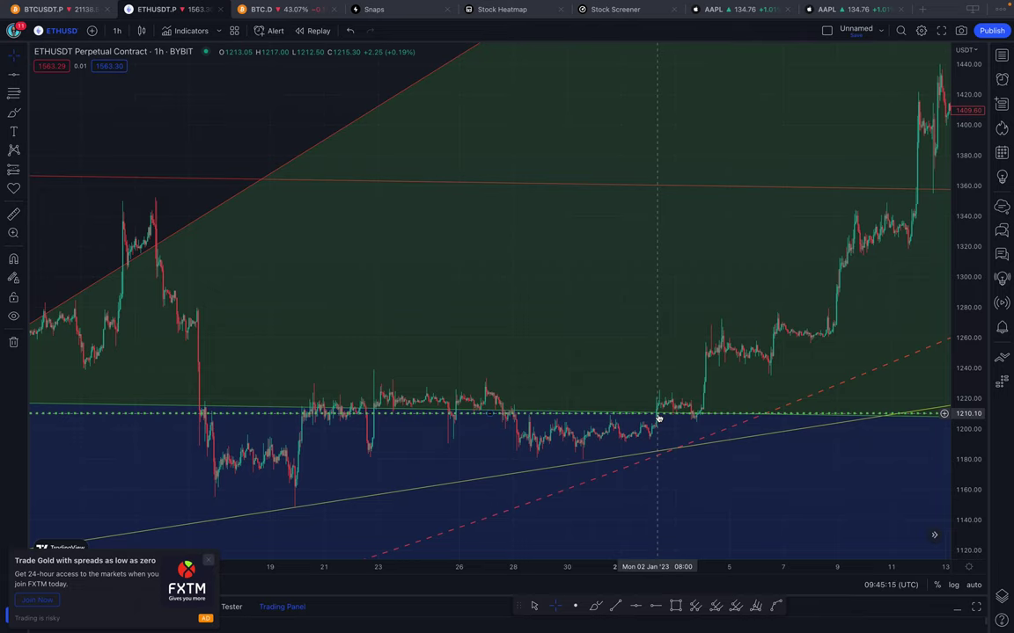
drag(654, 368, 622, 369)
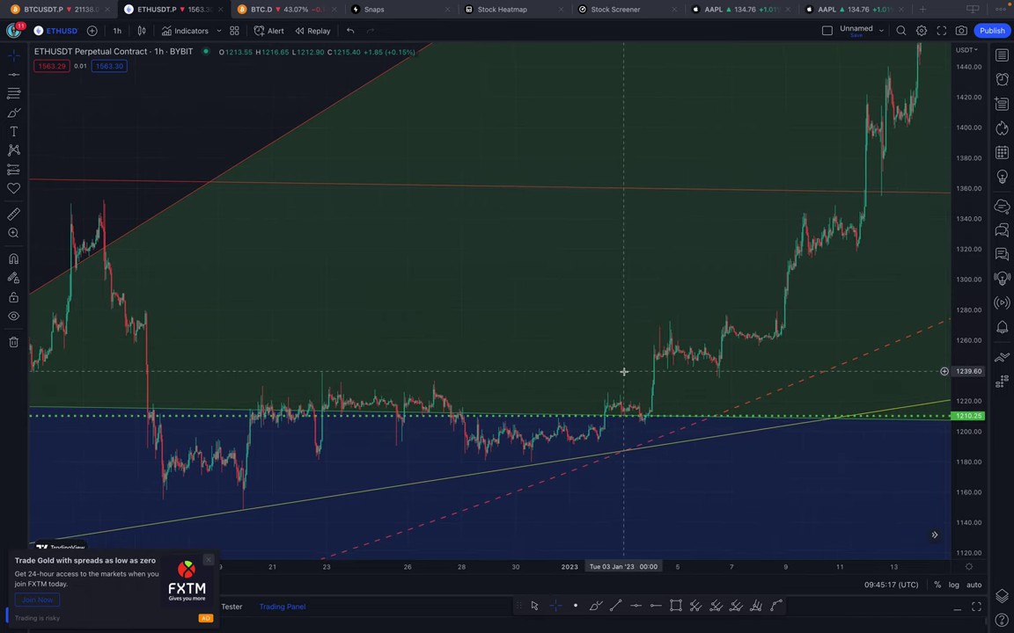
scroll(623, 369, down, 2)
scroll(623, 371, down, 1)
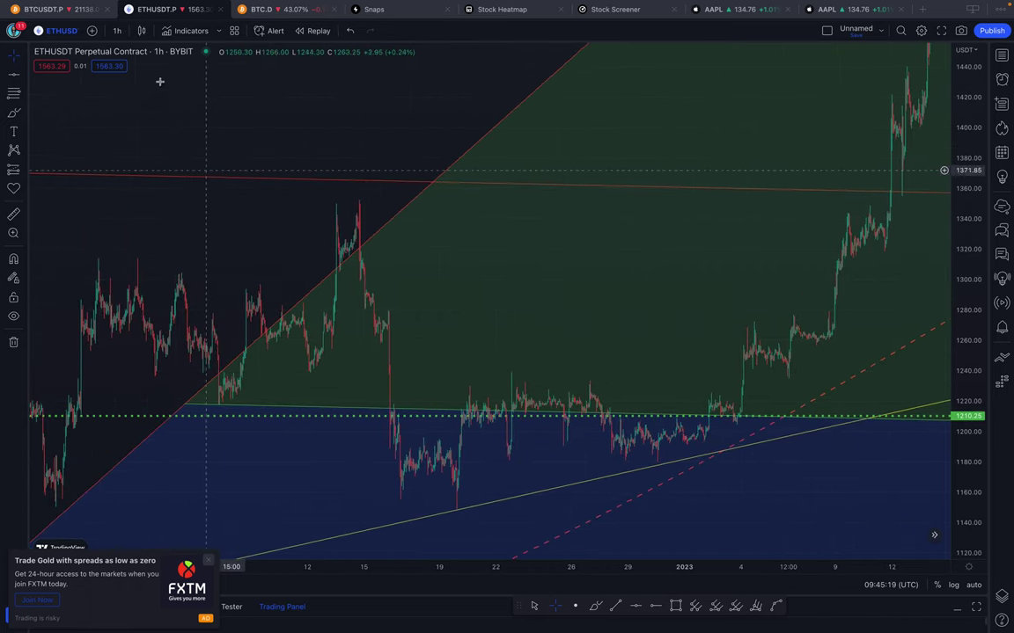
Step: Switch the ETHUSDT chart to the 4-hour timeframe and show the latest candles inside the yellow rising channel
click(114, 30)
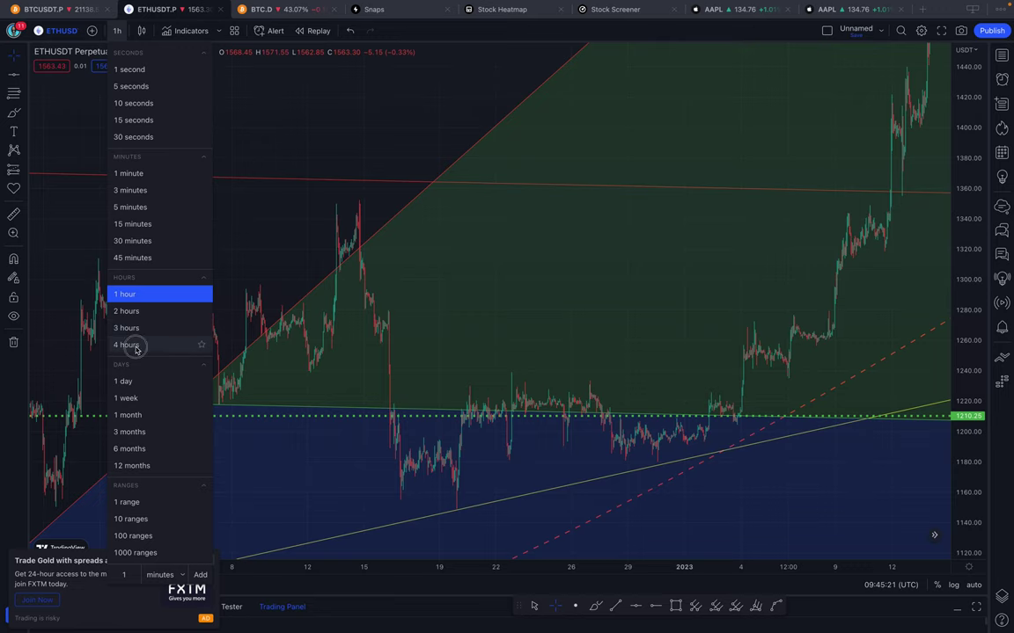
click(123, 343)
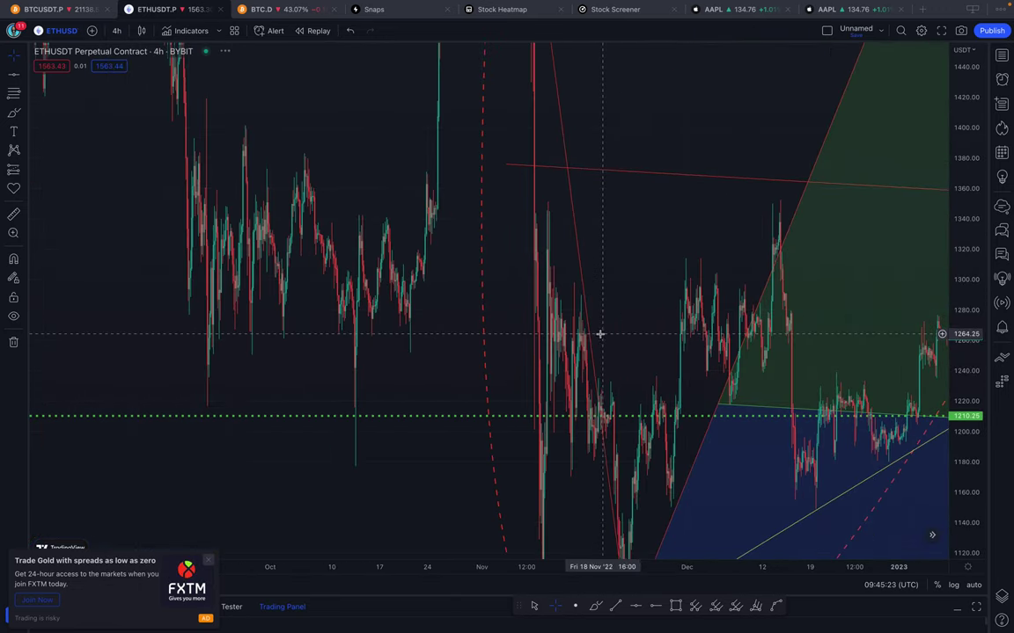
scroll(798, 310, up, 3)
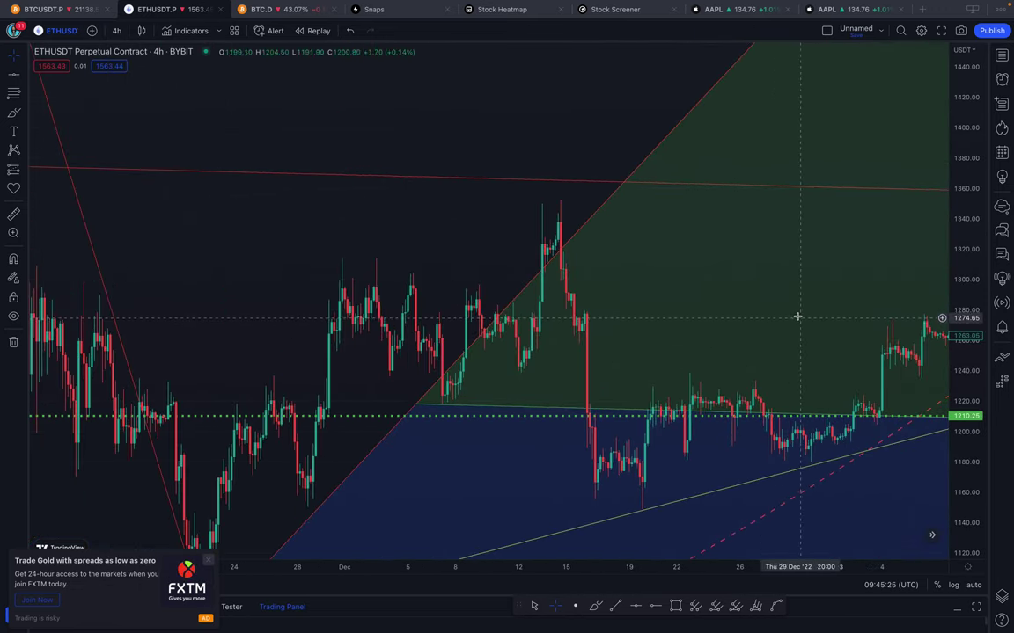
drag(800, 300, 660, 493)
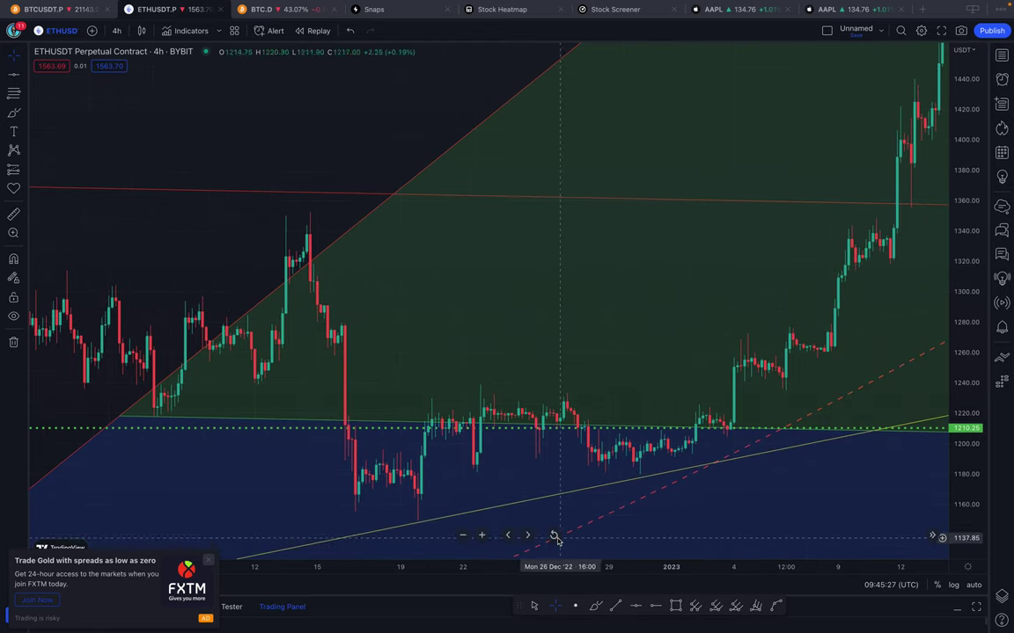
click(554, 536)
scroll(667, 422, up, 5)
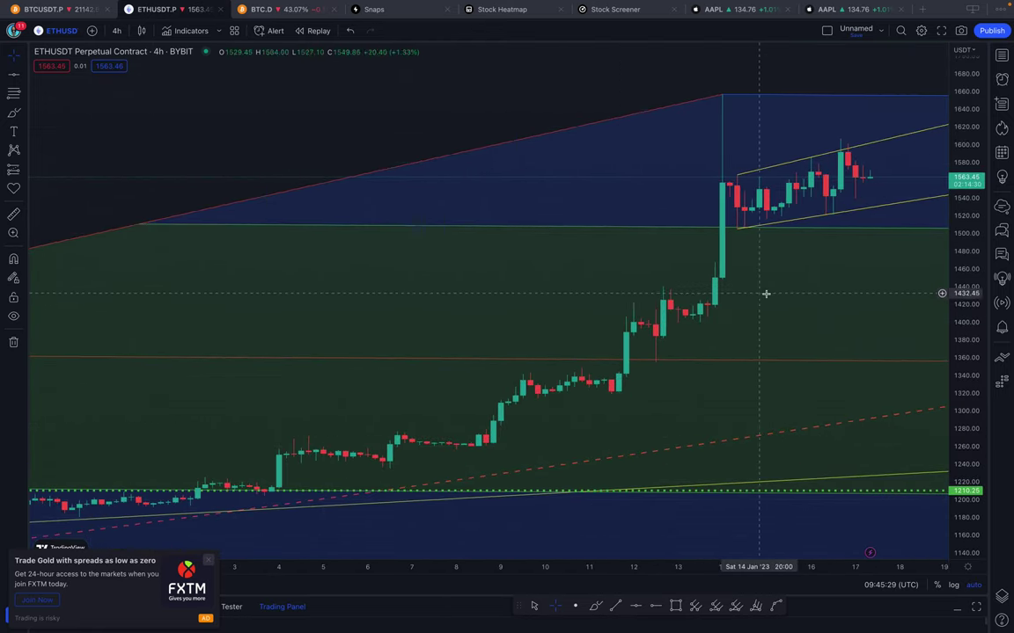
scroll(561, 331, right, 5)
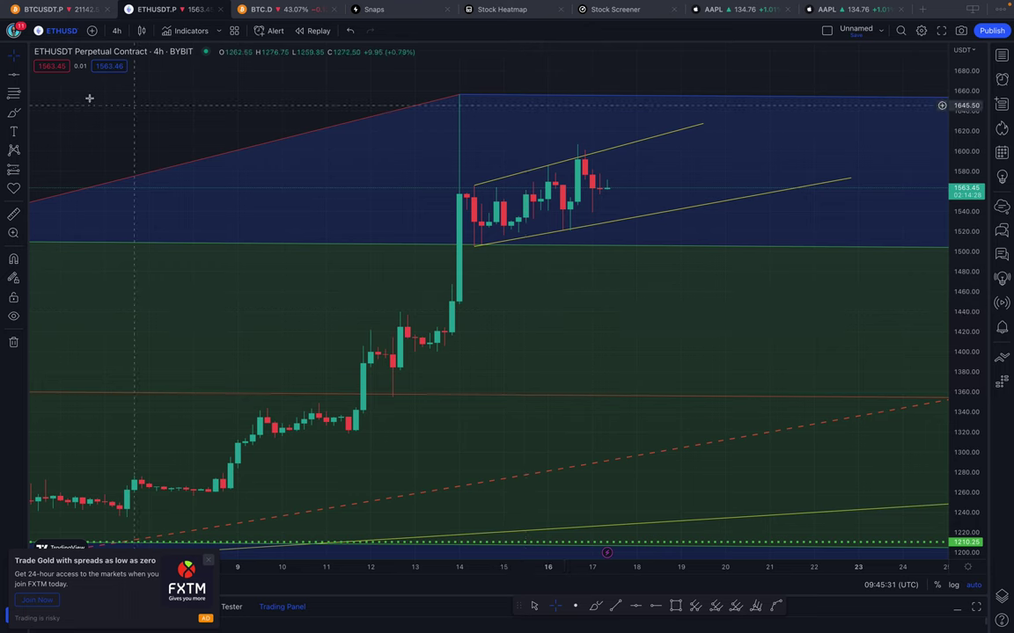
Step: Compare the hourly BTCUSDT consolidation triangle with the BTC dominance (BTC.D) chart
click(75, 15)
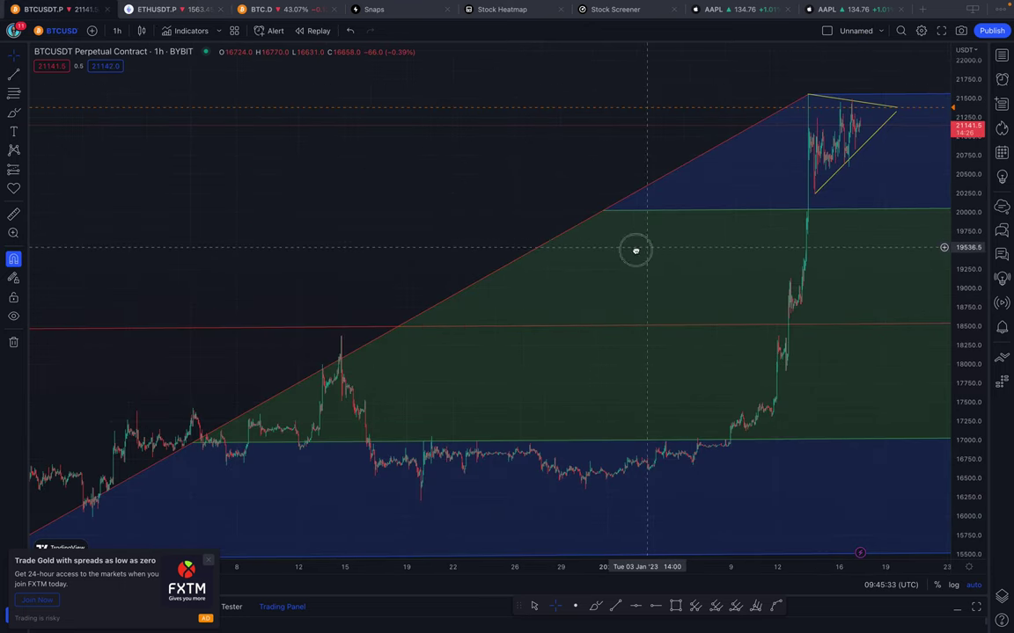
drag(638, 249, 240, 129)
click(303, 10)
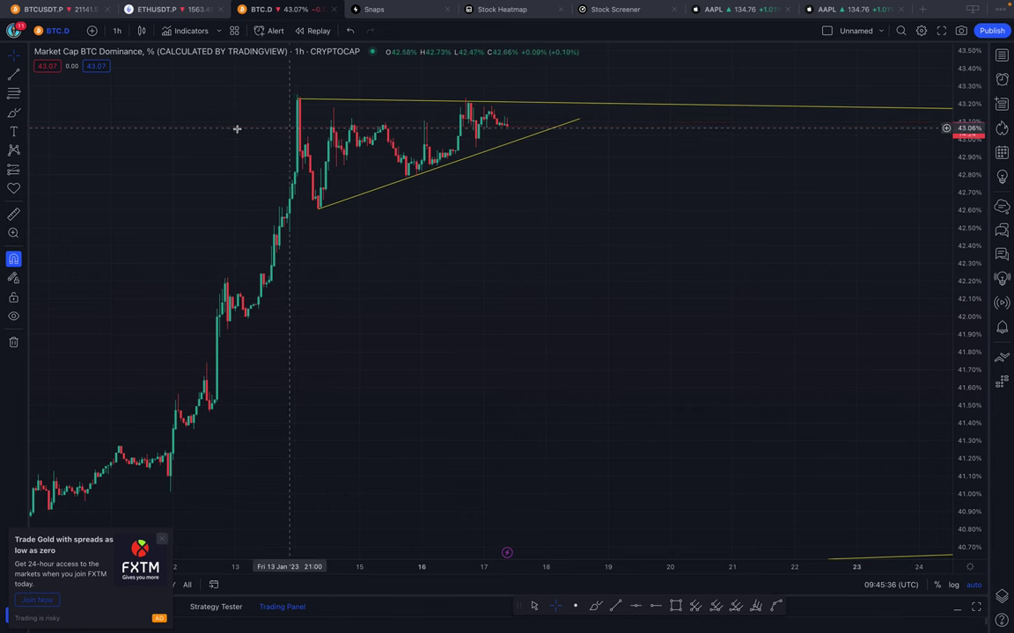
Step: Return to BTCUSDT and place a horizontal line at 21555.5, on the high of the January rally
click(79, 11)
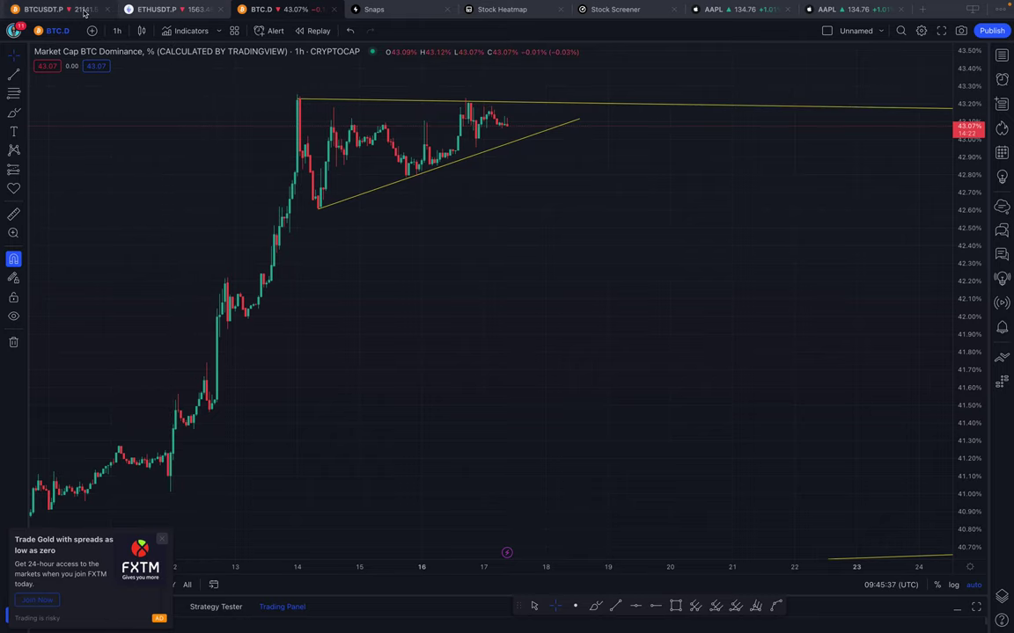
scroll(541, 188, up, 3)
scroll(689, 203, left, 5)
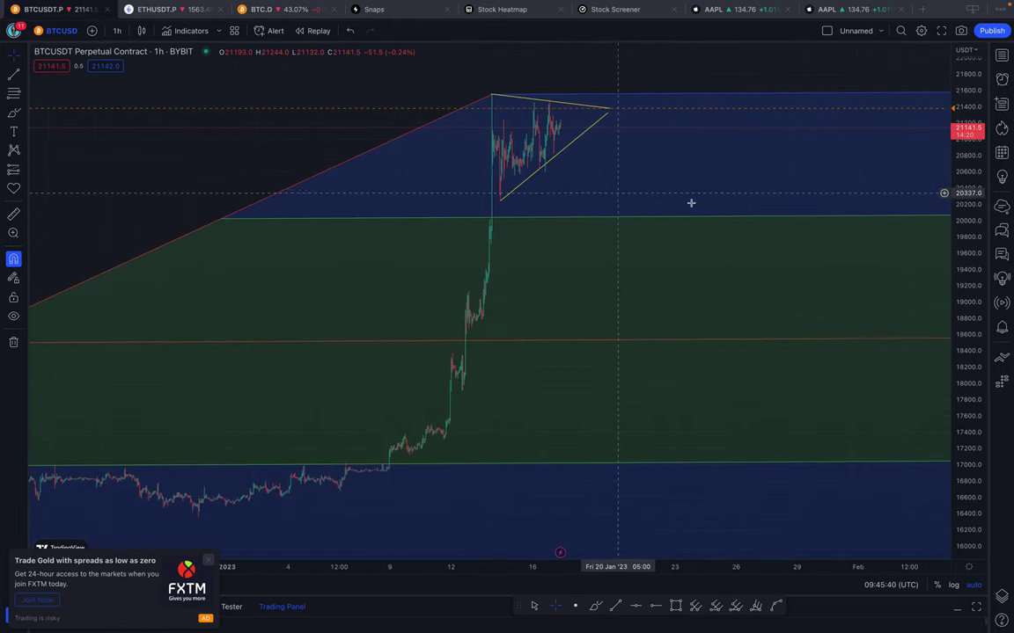
scroll(621, 200, up, 5)
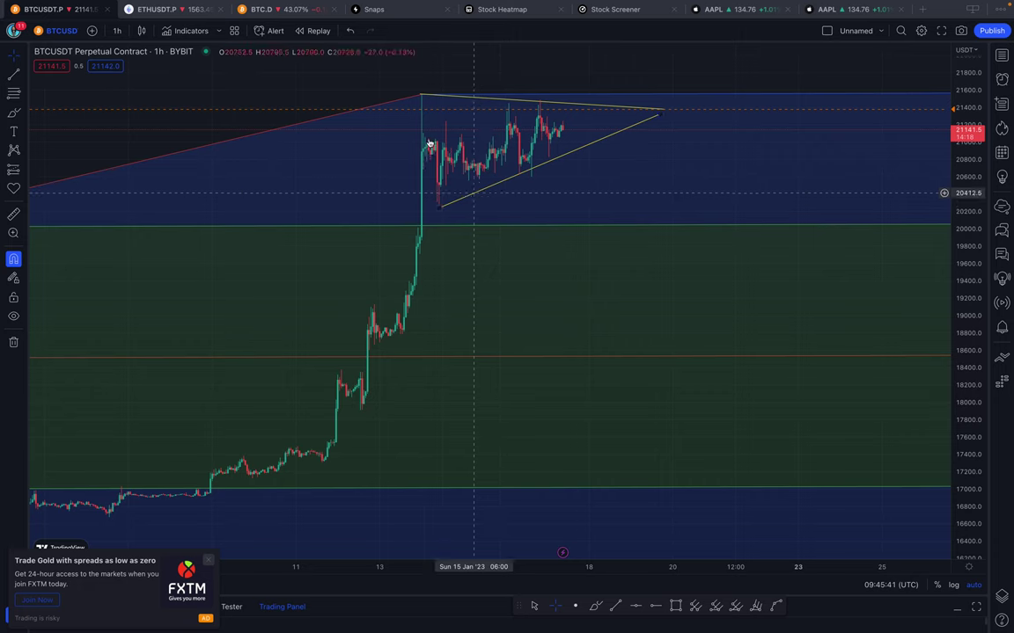
scroll(583, 195, up, 3)
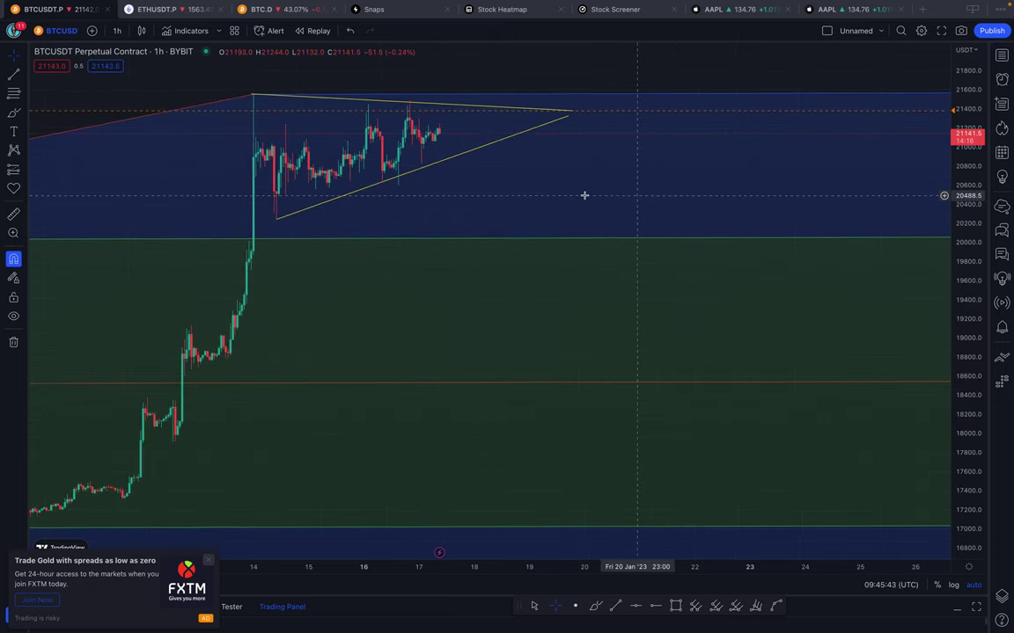
scroll(829, 191, left, 3)
scroll(829, 192, left, 3)
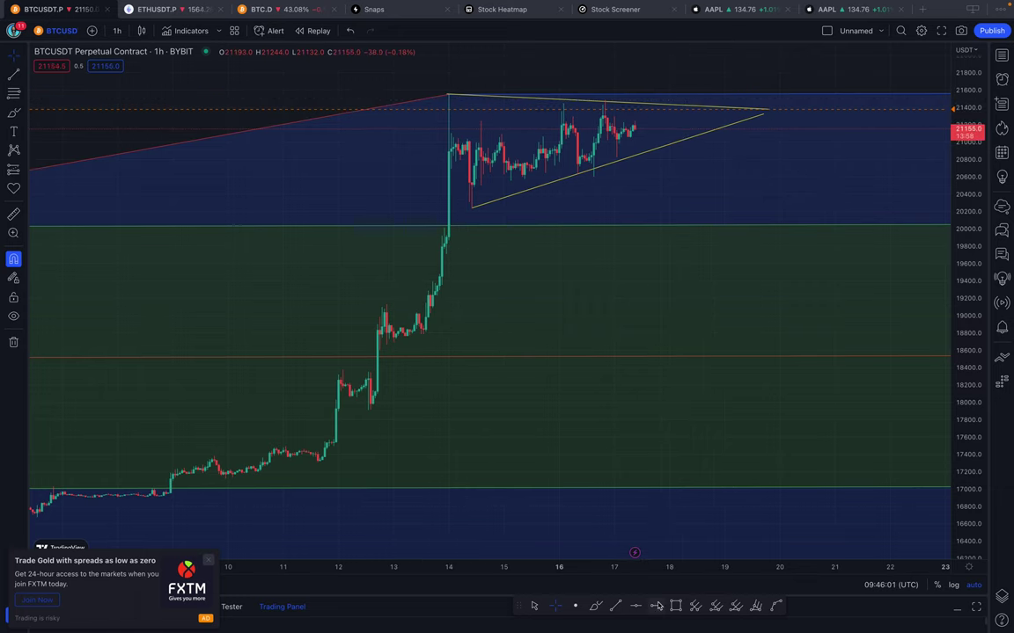
click(636, 606)
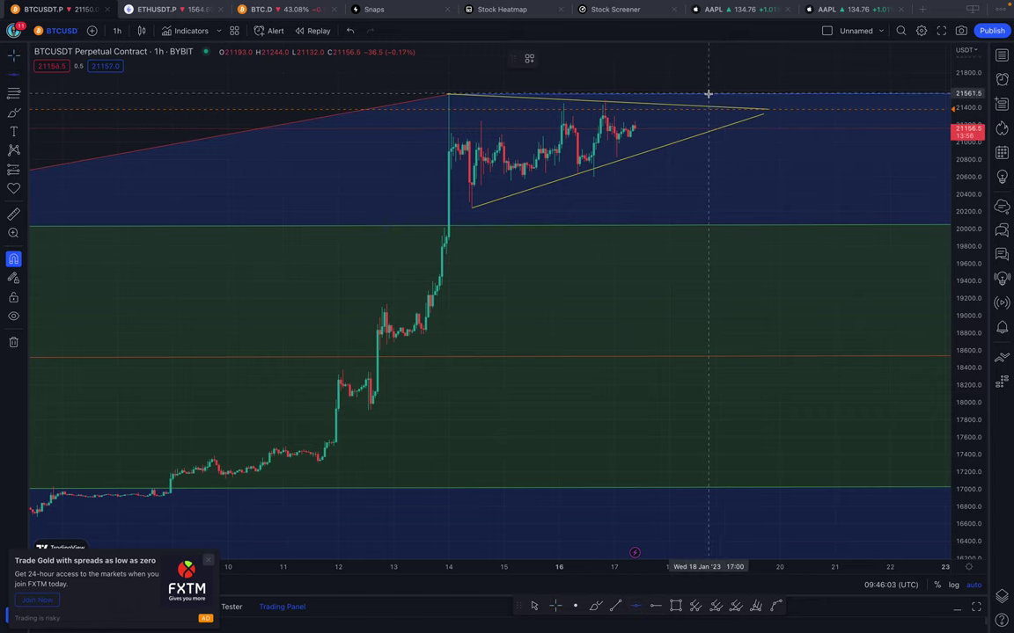
click(711, 93)
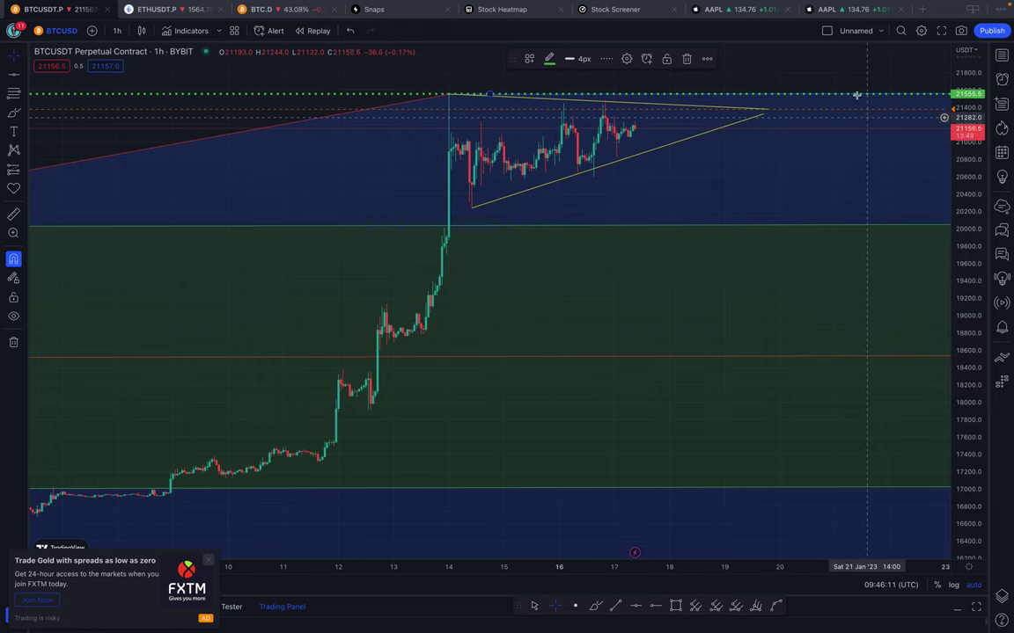
Step: Switch the BTCUSDT chart to the 4-hour timeframe and examine price history around the dotted line back through 2022 and the January rally
click(118, 31)
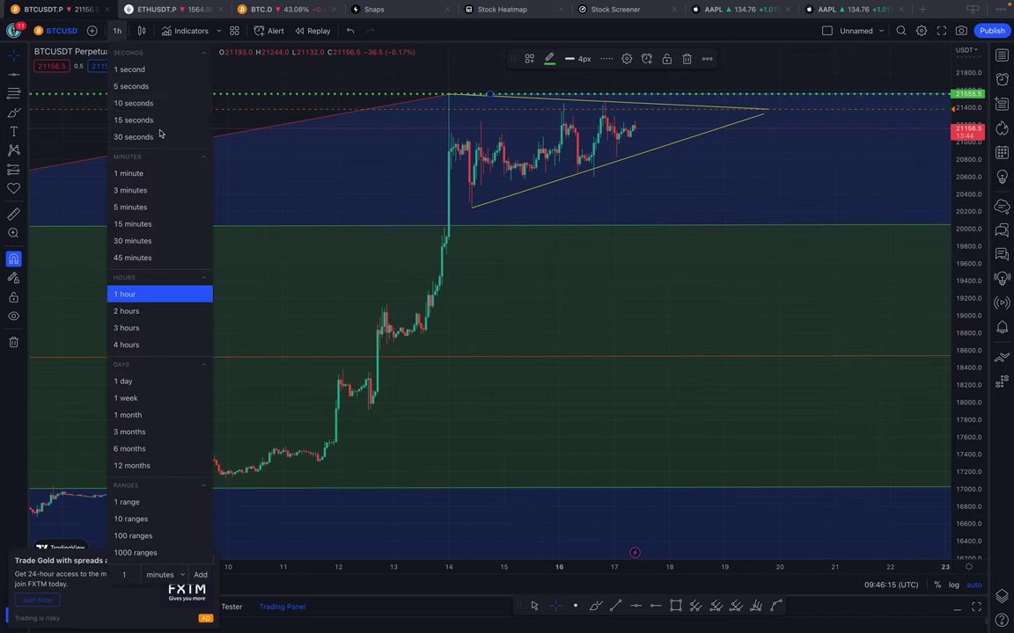
click(134, 342)
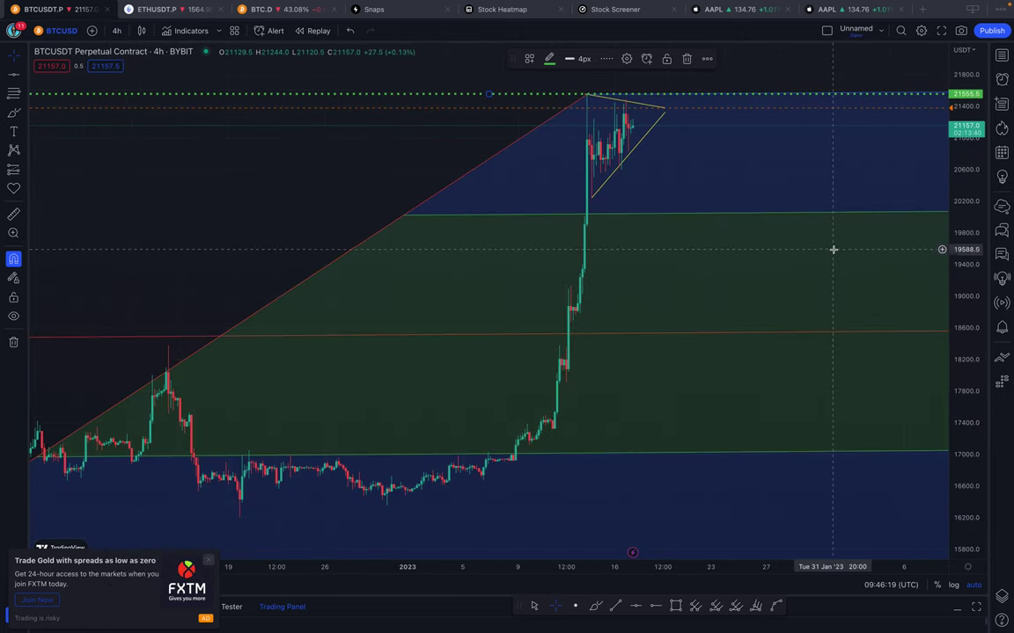
scroll(836, 247, down, 5)
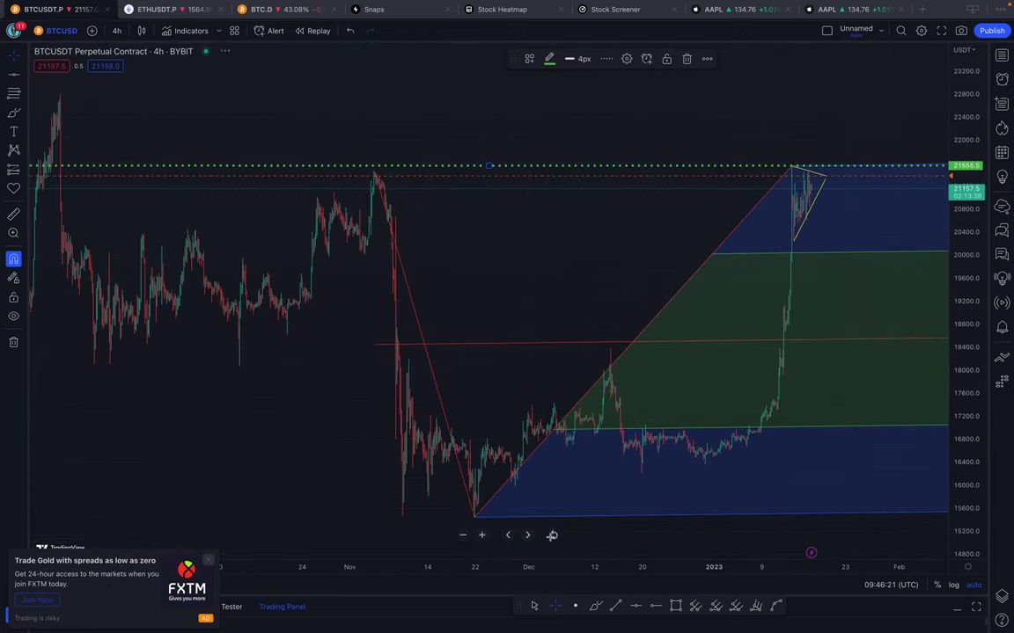
click(553, 534)
scroll(592, 435, down, 8)
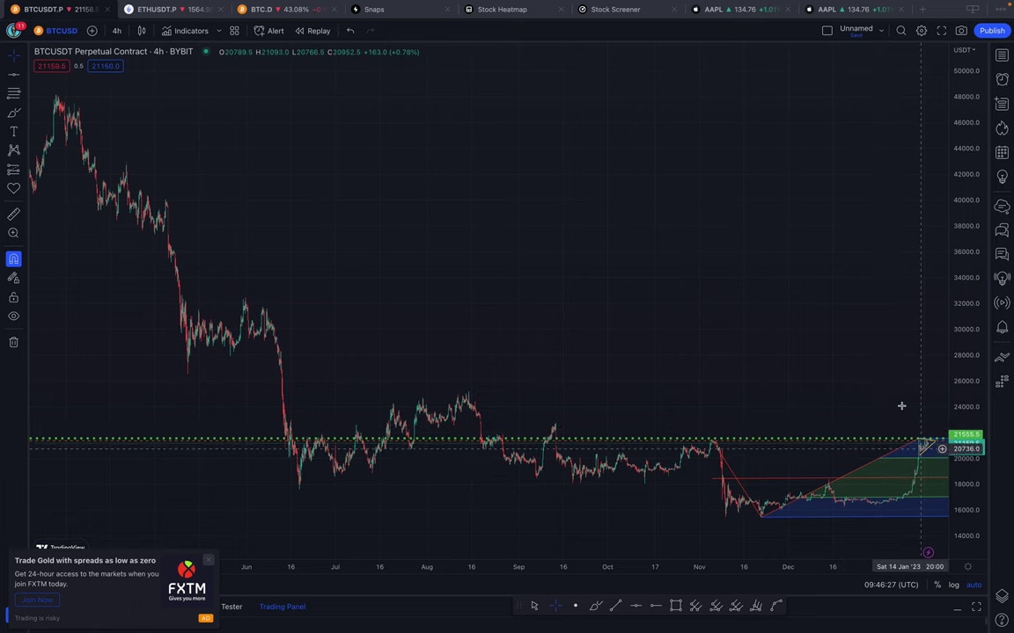
drag(889, 408, 869, 409)
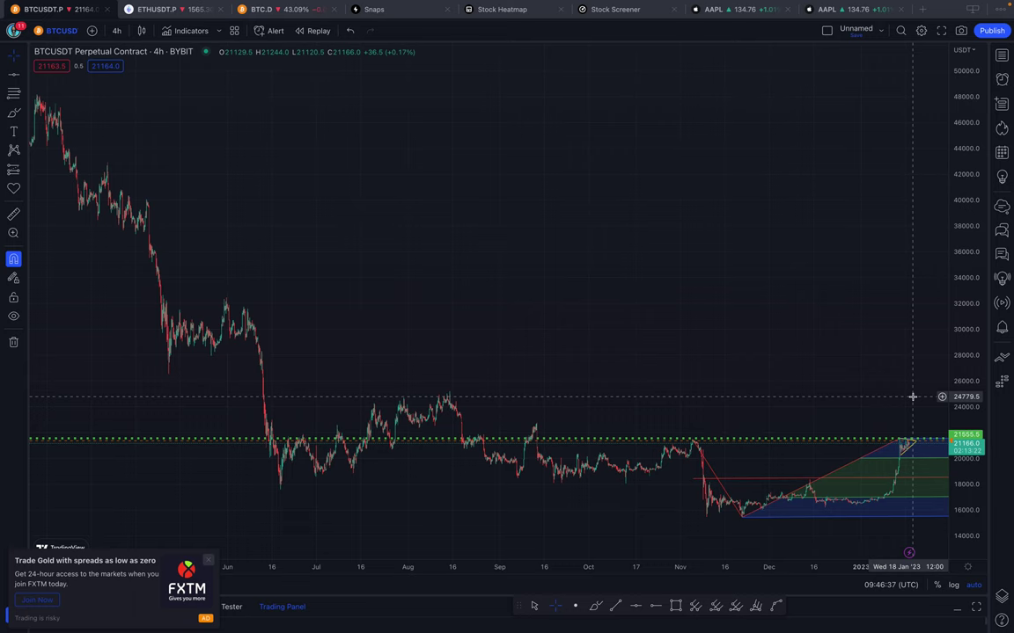
scroll(910, 401, up, 10)
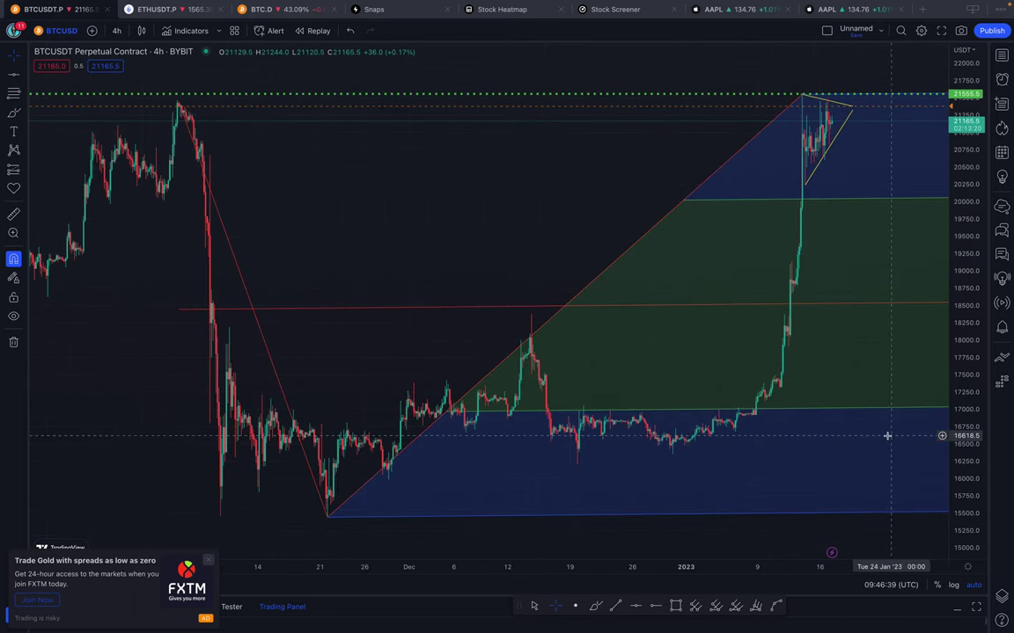
scroll(874, 432, up, 5)
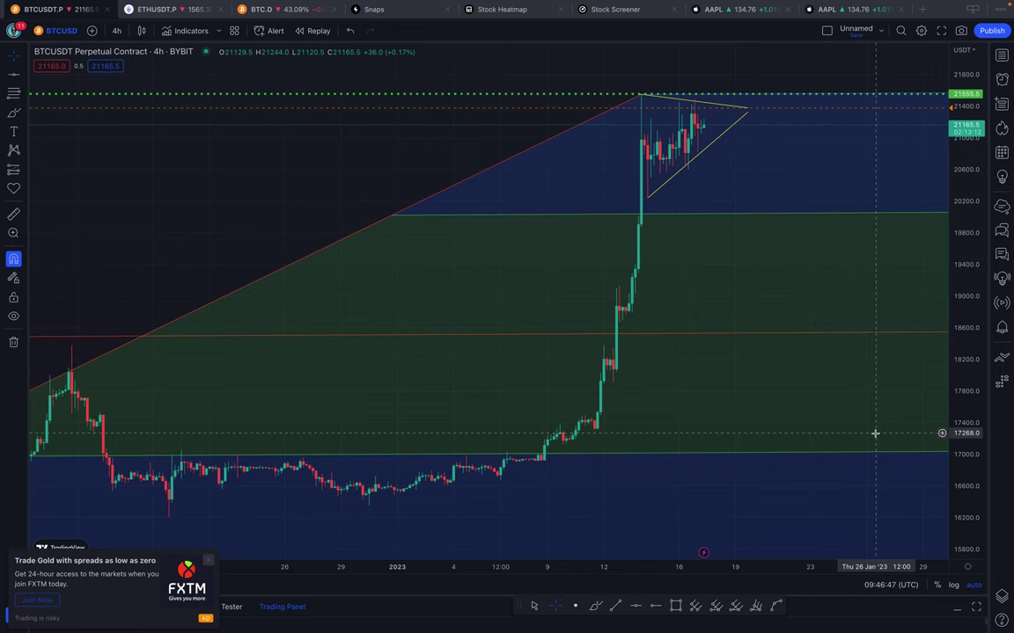
scroll(874, 432, down, 5)
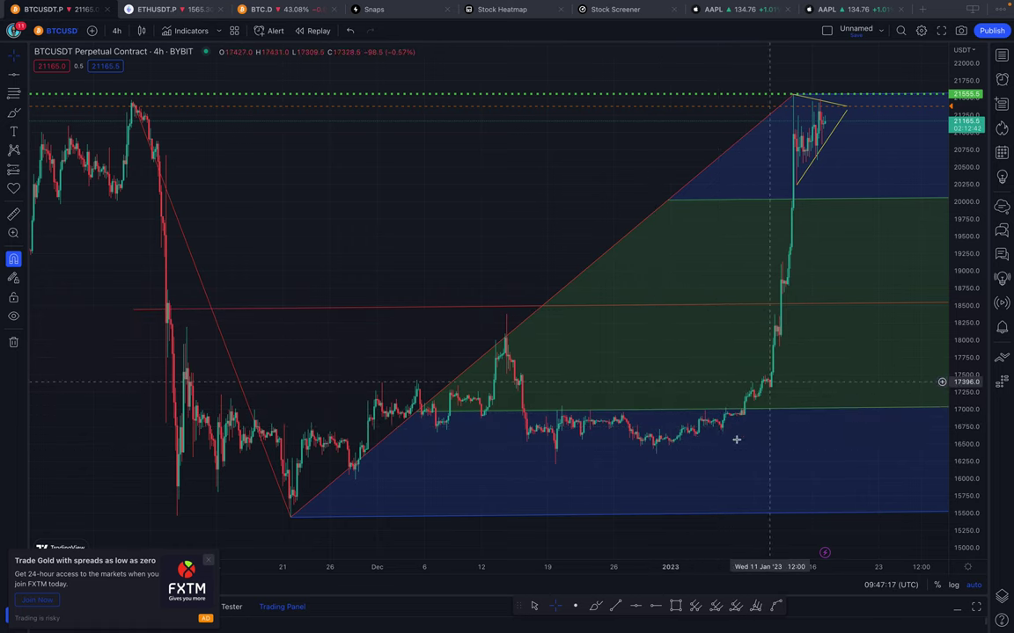
Step: Draw two rising trend lines around the early-January candles: 16353.0 to 17228.5 below them and 16725.0 to 17442.0 above them
click(615, 606)
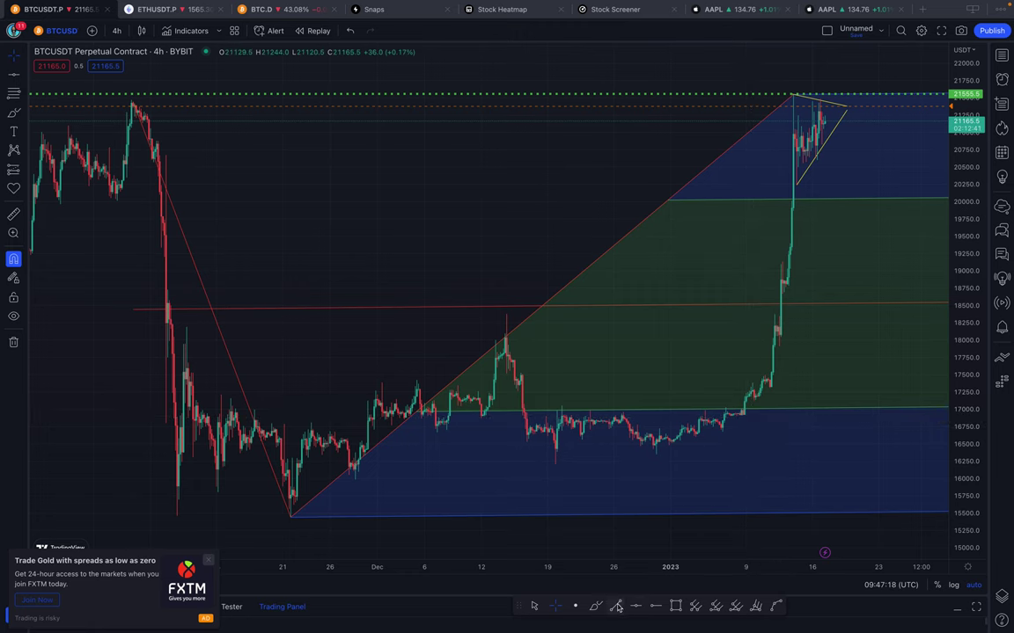
click(655, 454)
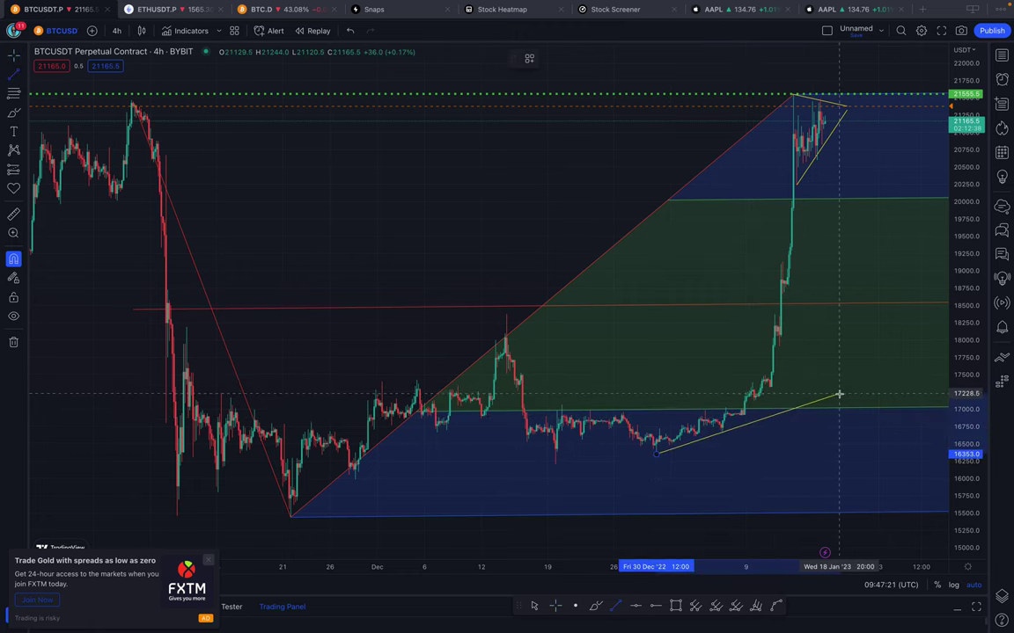
click(839, 395)
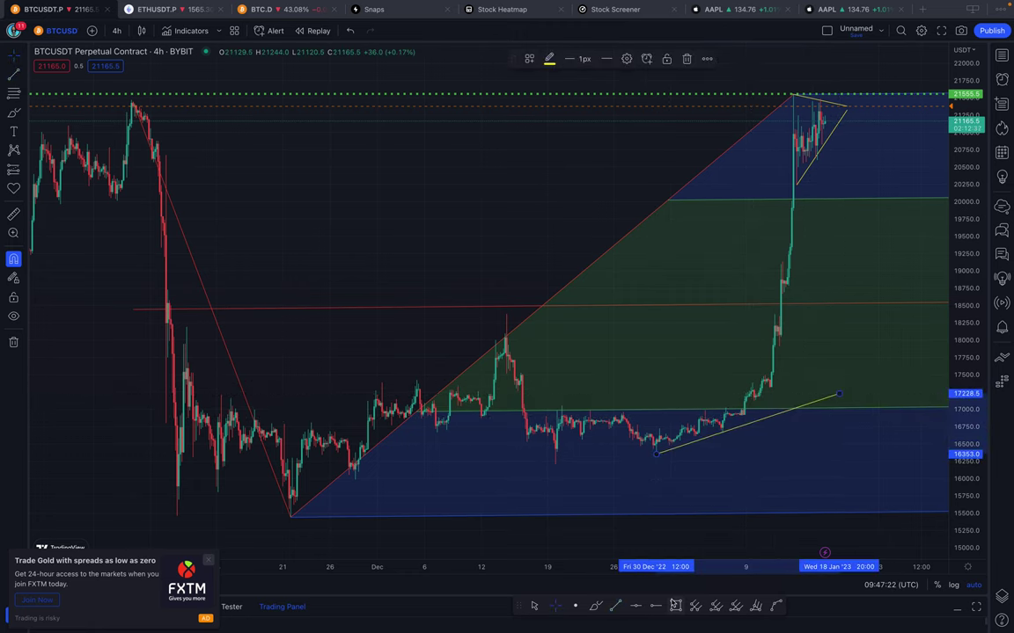
click(657, 428)
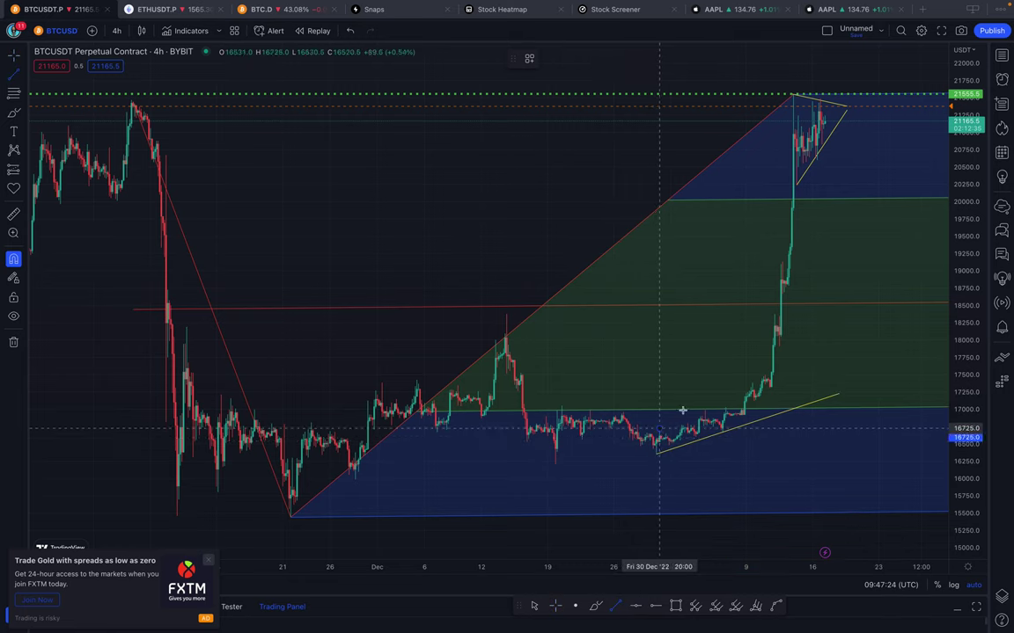
click(782, 380)
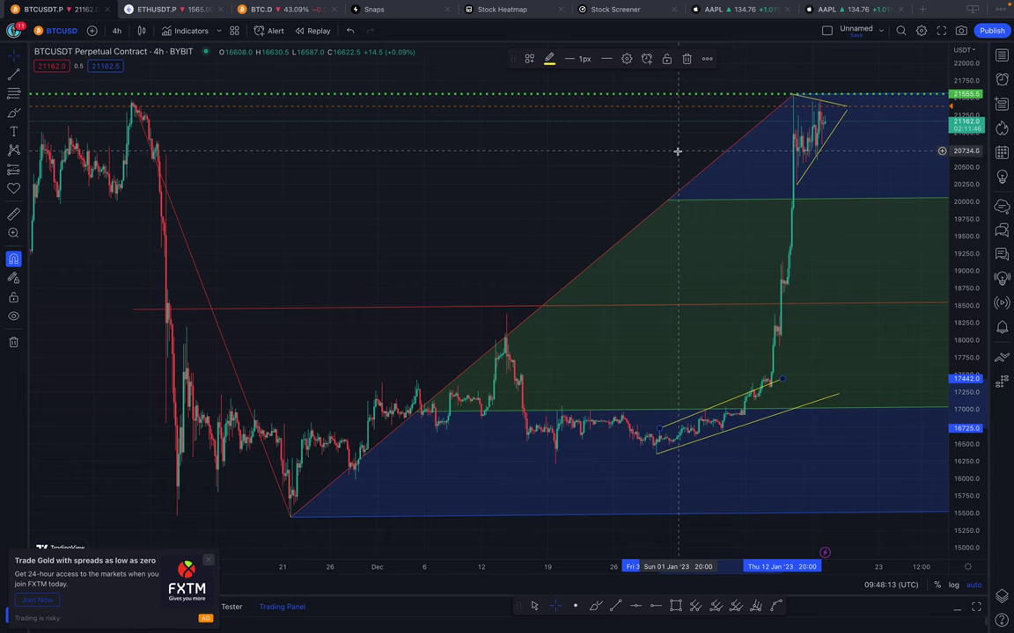
Step: Draw a rectangle from 11 January 2023 between 17388.0 and 18031.0, just above the end of the rising channel
scroll(680, 154, up, 2)
scroll(680, 154, up, 2)
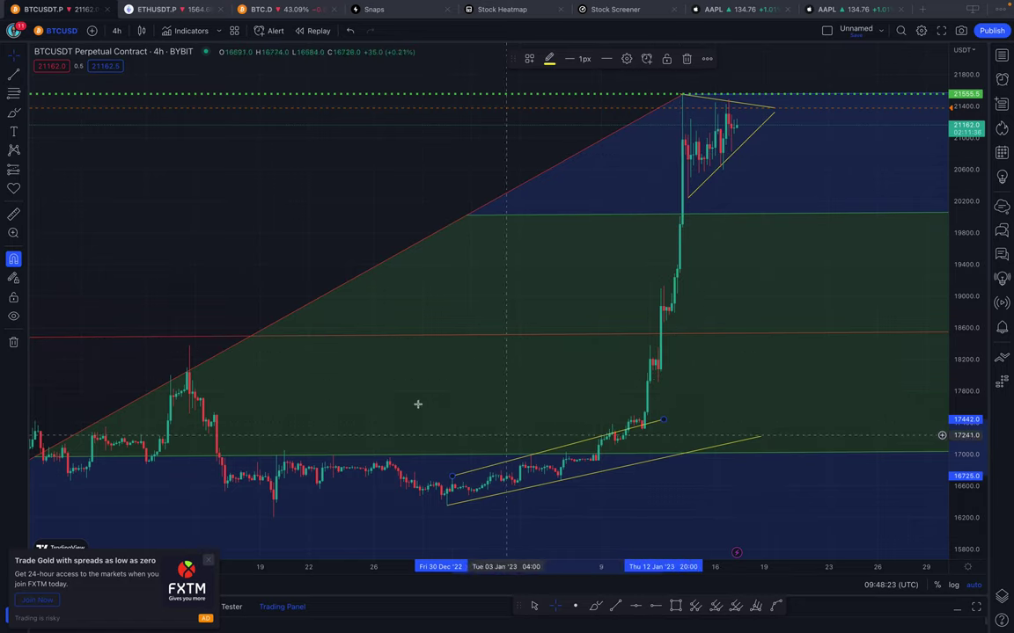
click(675, 606)
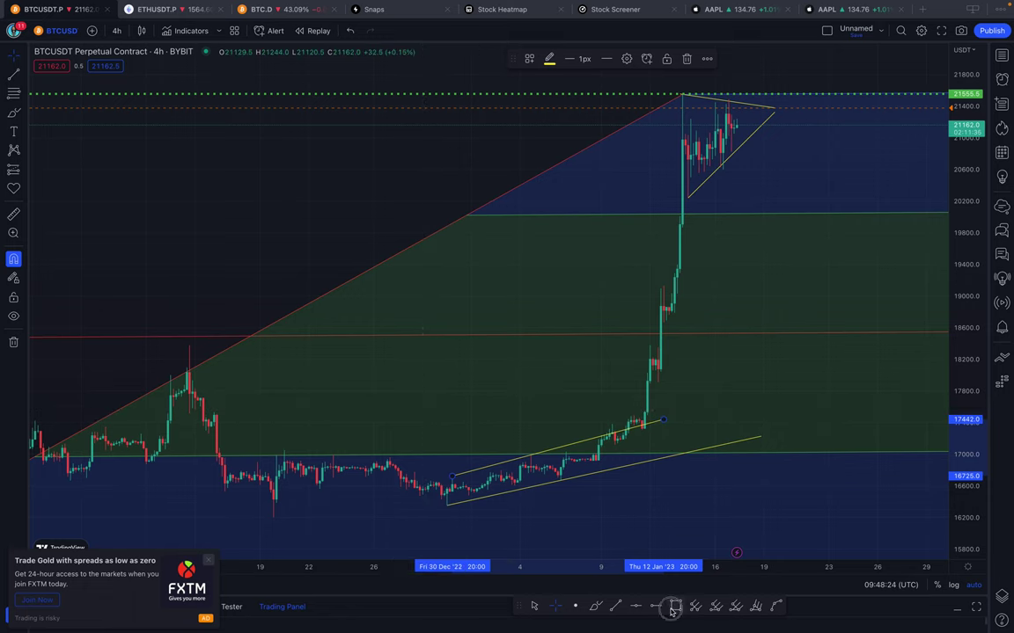
click(647, 373)
click(721, 426)
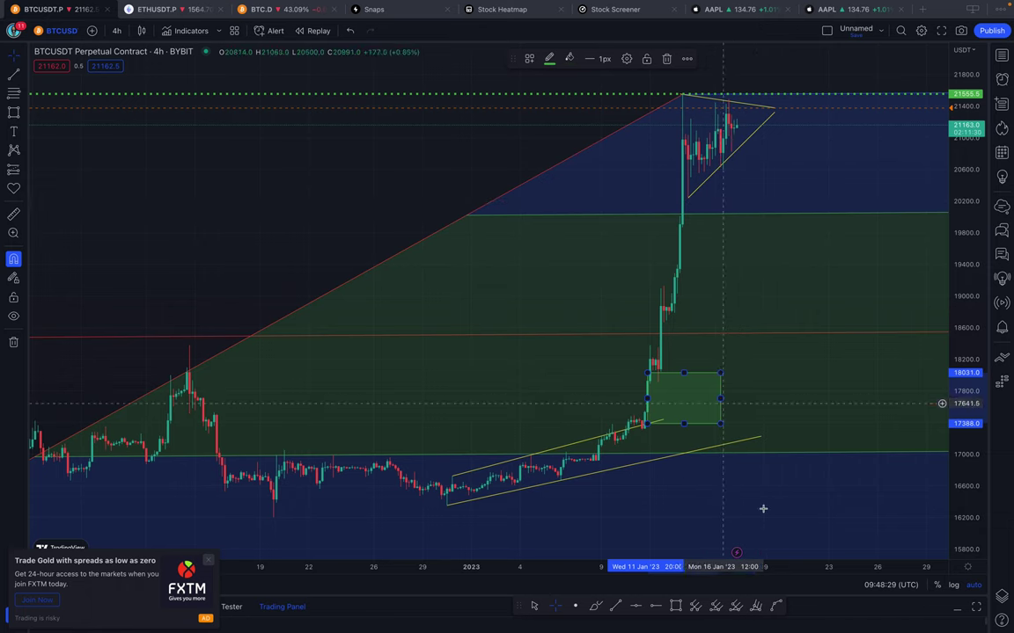
Step: Draw a second rectangle from 13 to 21 January 2023 between 18692.0 and 21456.0, covering the rally's upper leg and the triangle
click(675, 606)
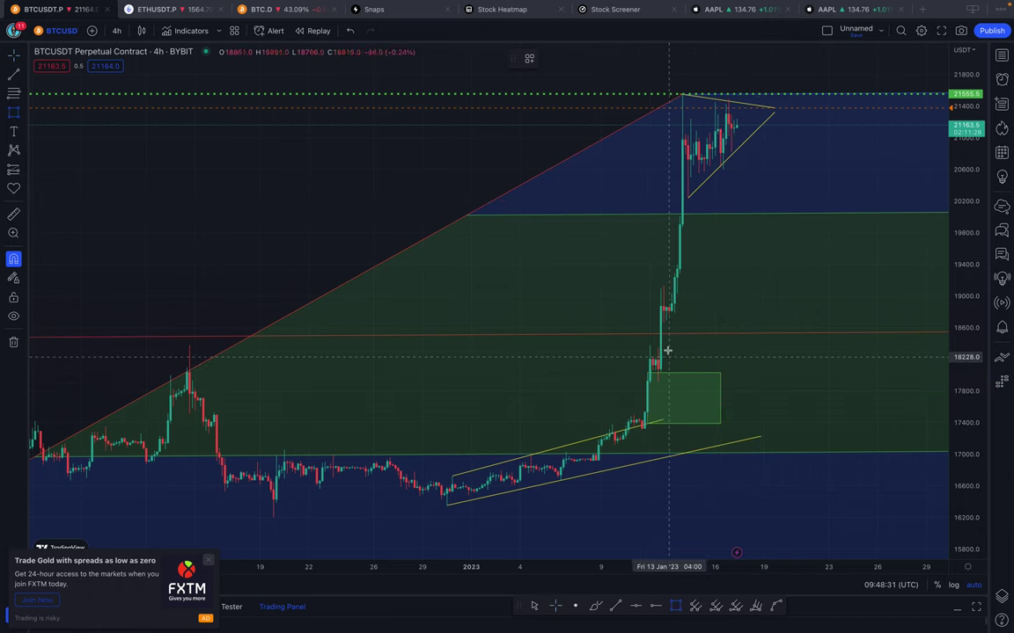
click(666, 321)
click(785, 152)
click(807, 102)
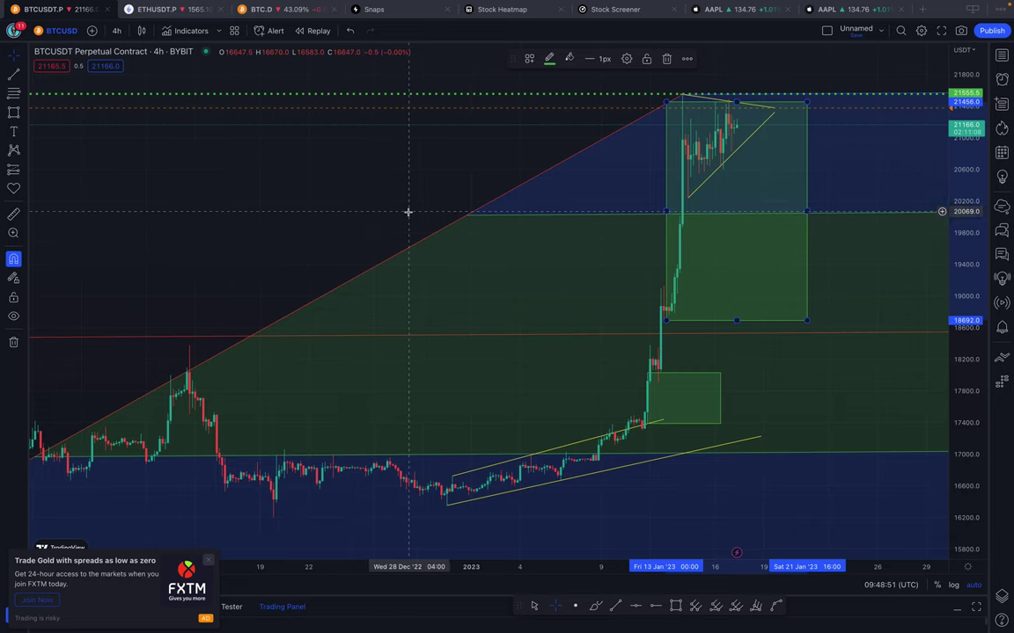
click(672, 214)
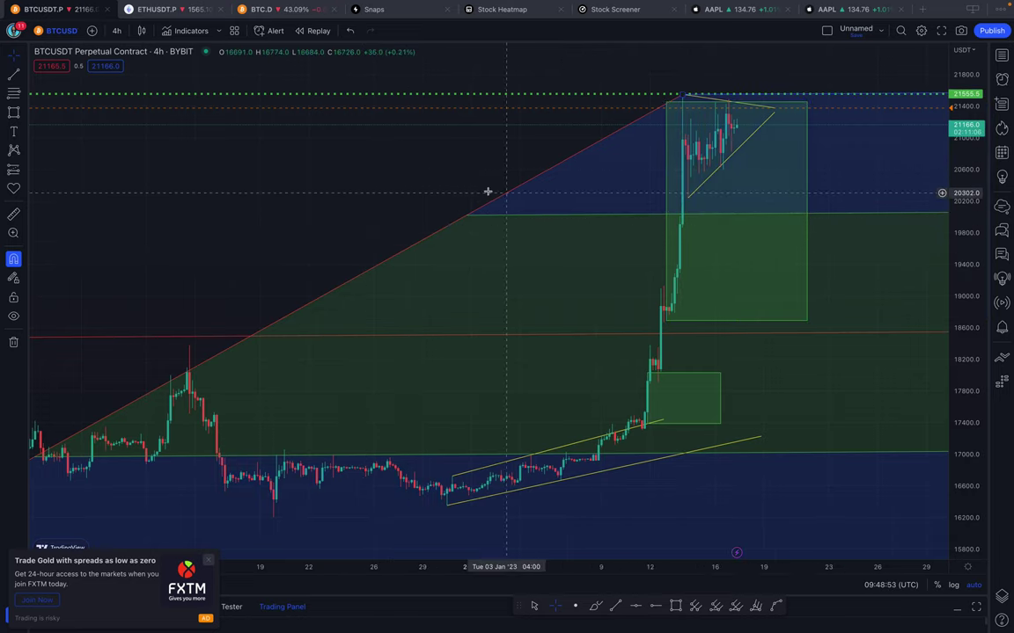
scroll(466, 190, down, 3)
scroll(466, 190, down, 2)
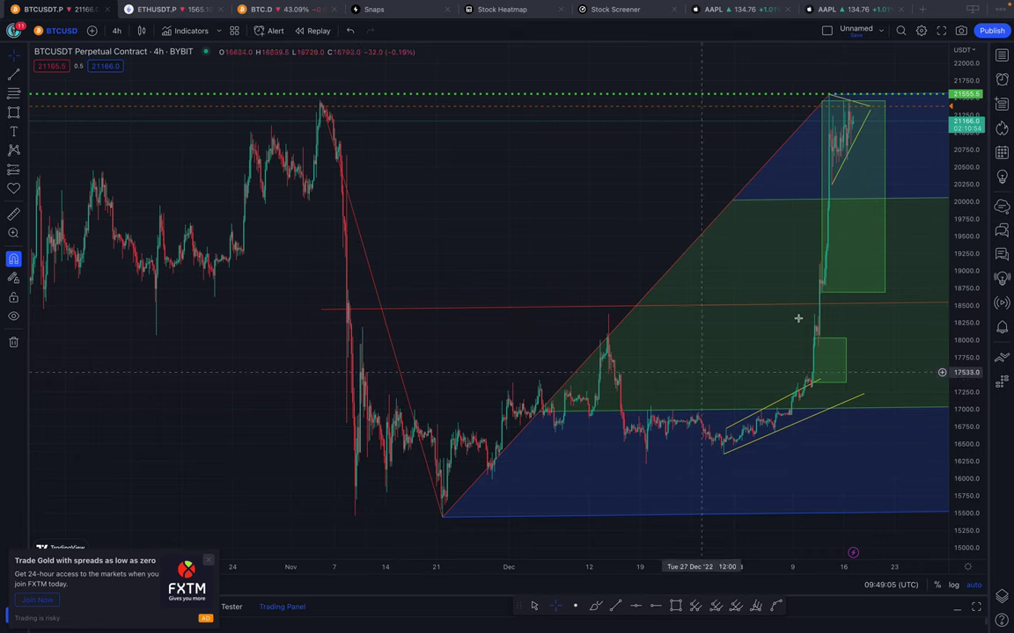
Step: Draw a triangle across the November 2022 drop with corners at the 3 November high 21461.0, the 22 November low 15620.0 and the mid-December peak 18369.5
drag(678, 218, 486, 256)
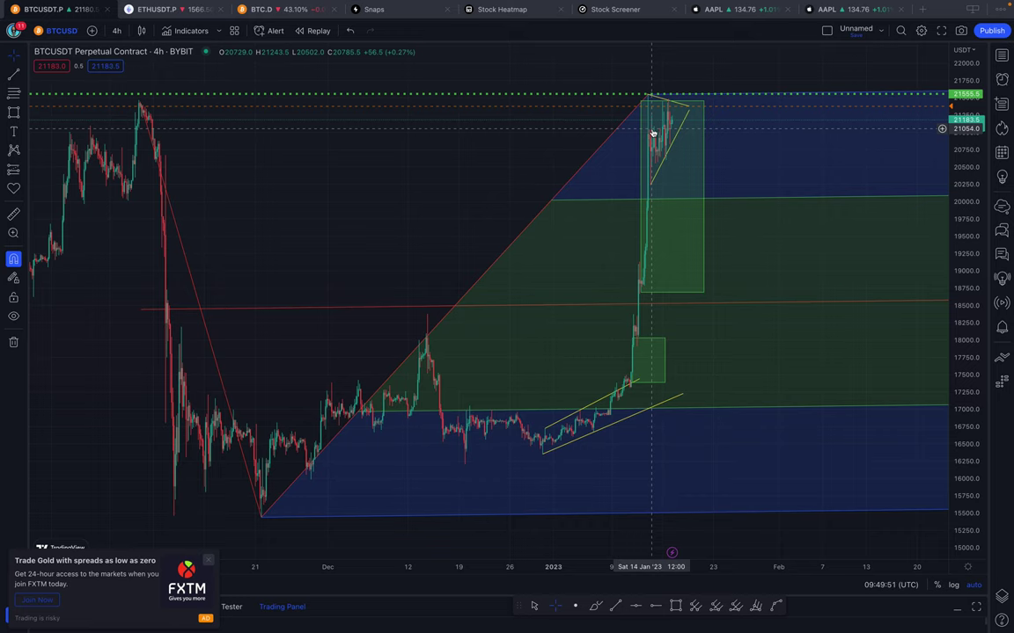
scroll(652, 132, down, 5)
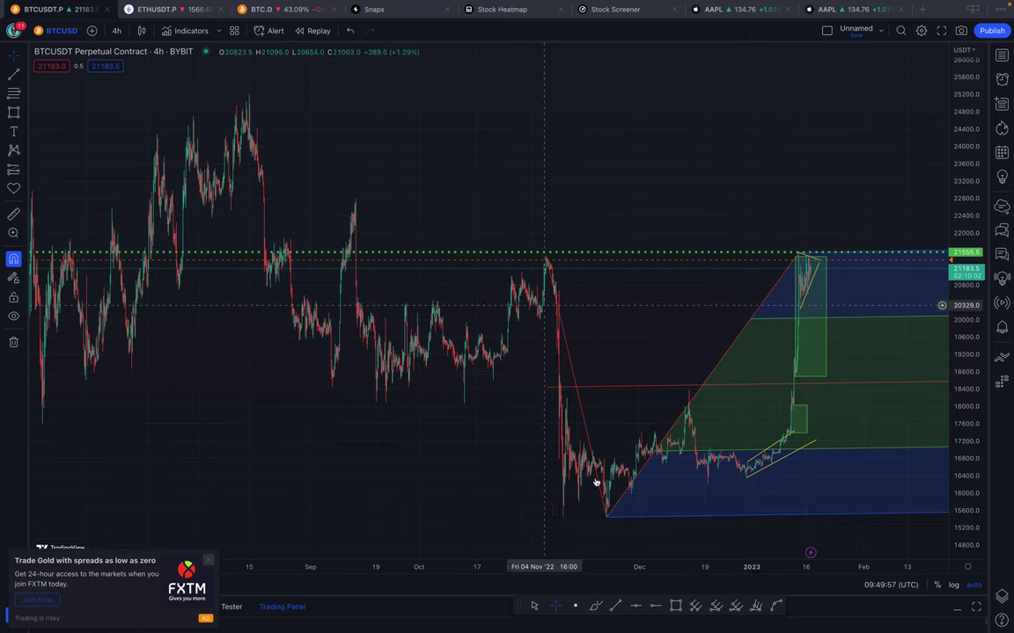
drag(683, 295, 525, 326)
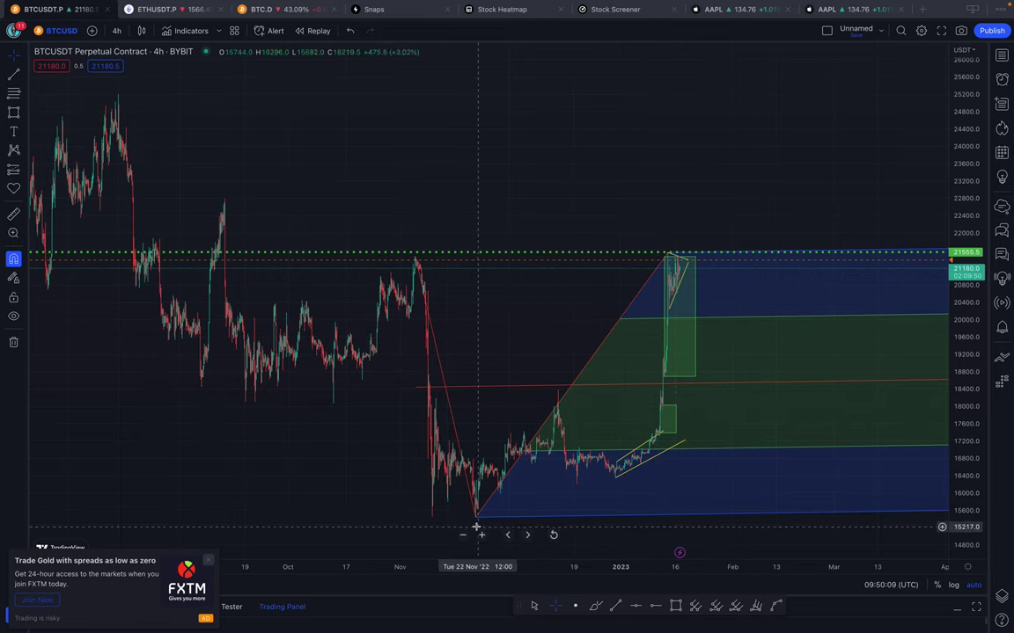
click(25, 153)
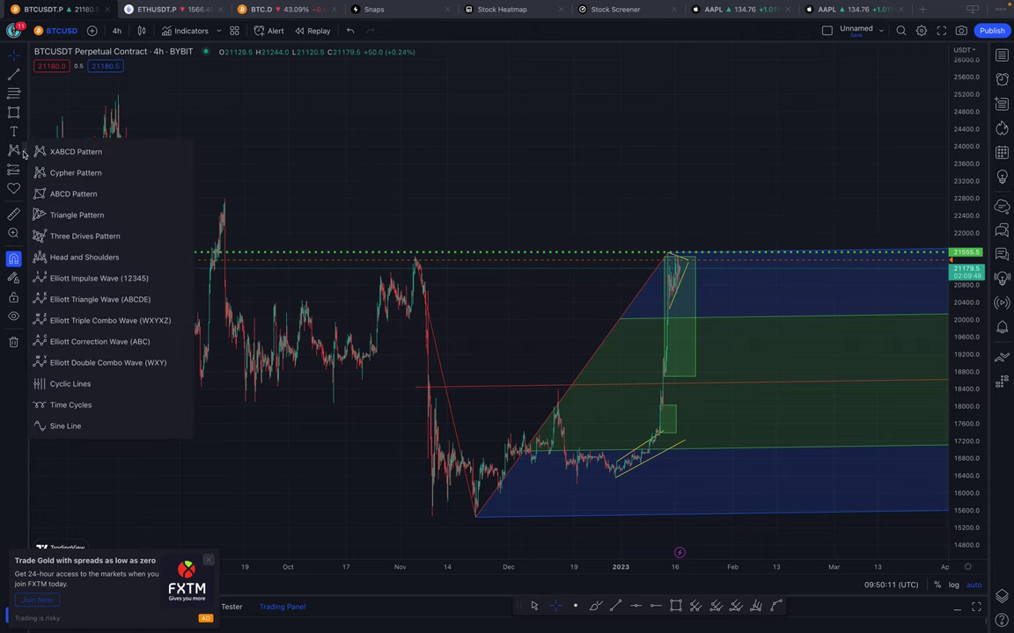
click(23, 129)
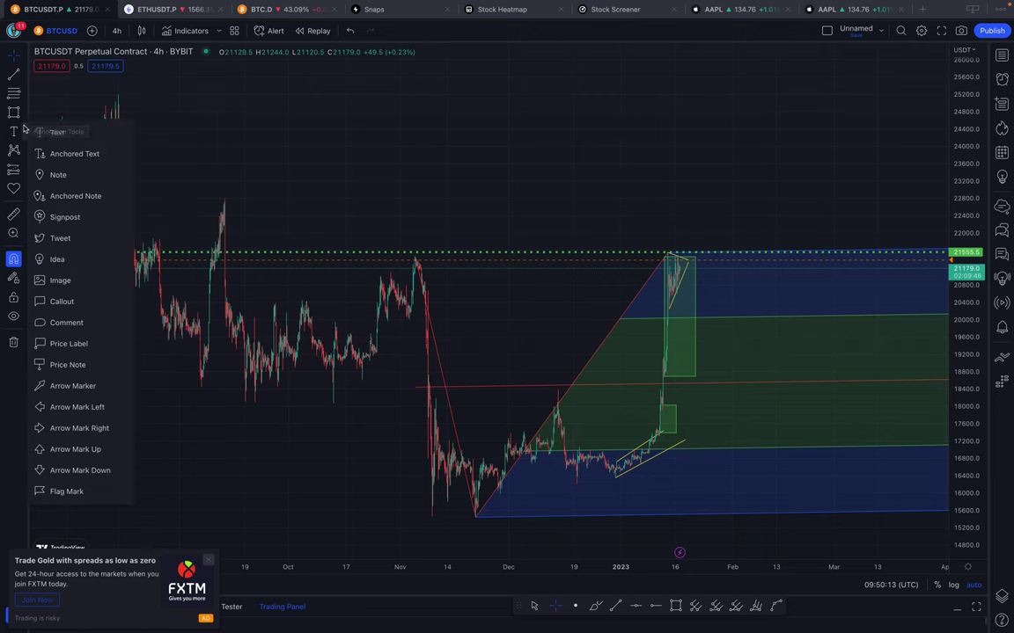
click(26, 116)
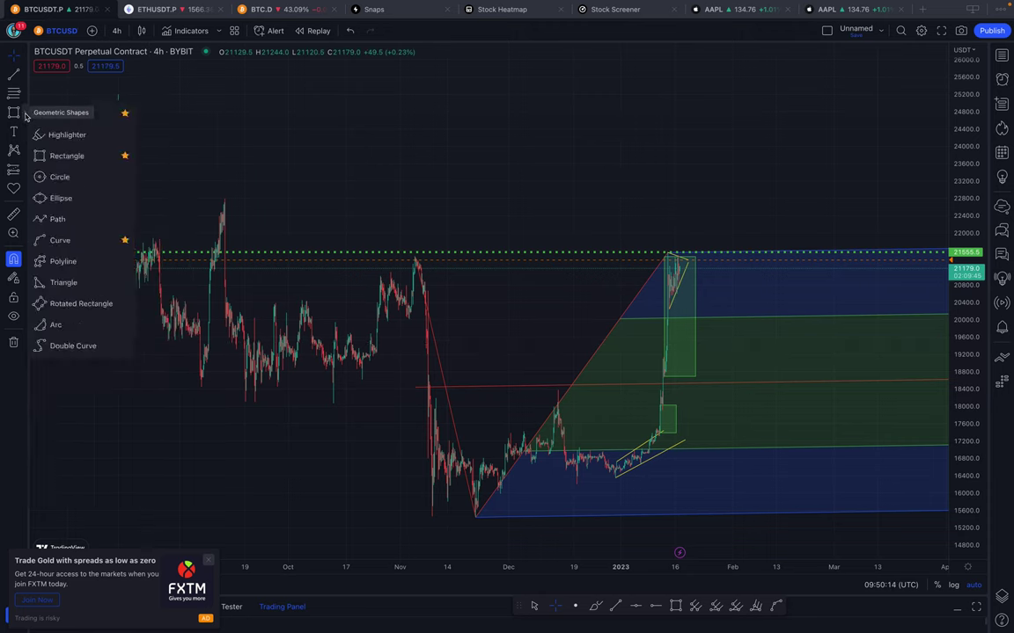
click(55, 283)
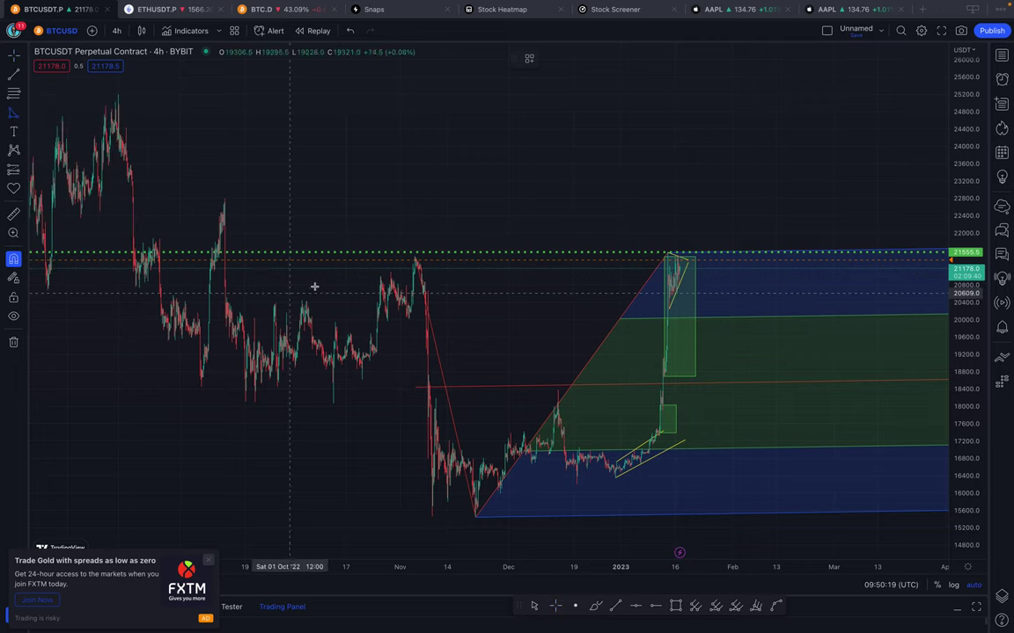
click(409, 256)
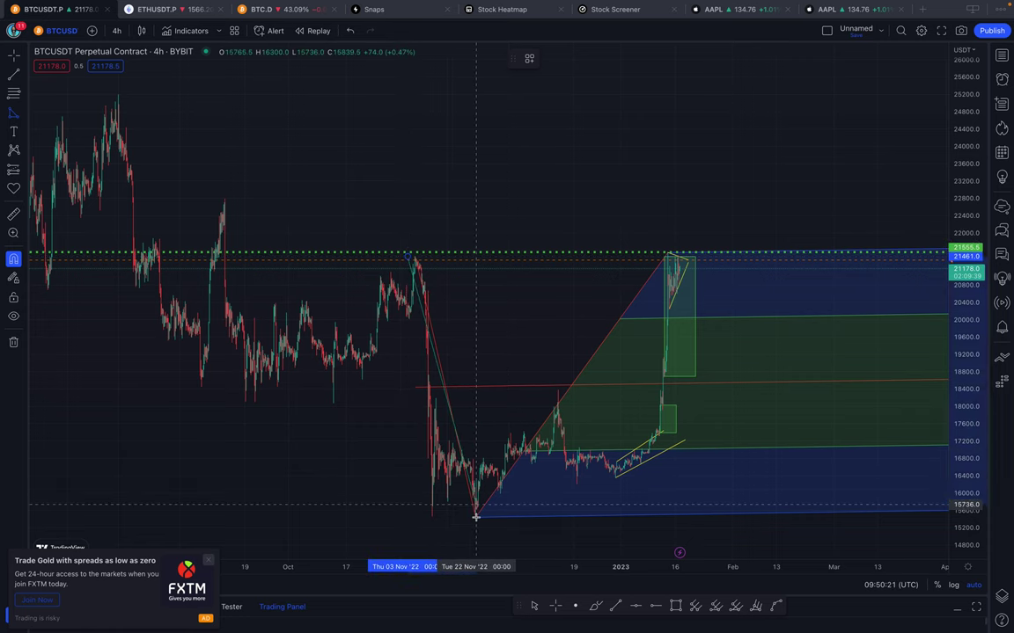
click(474, 516)
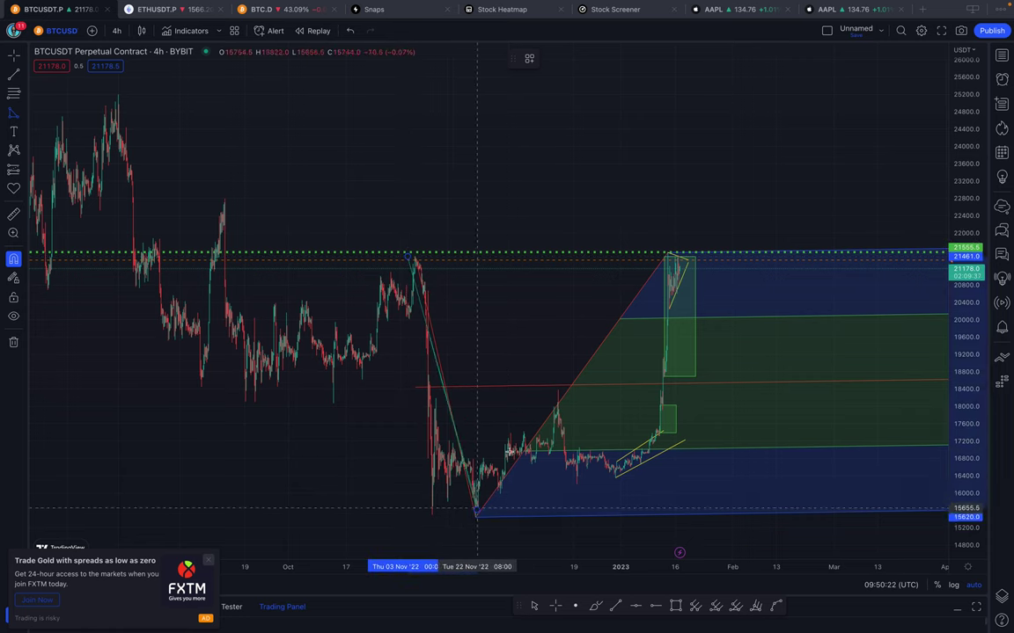
click(562, 390)
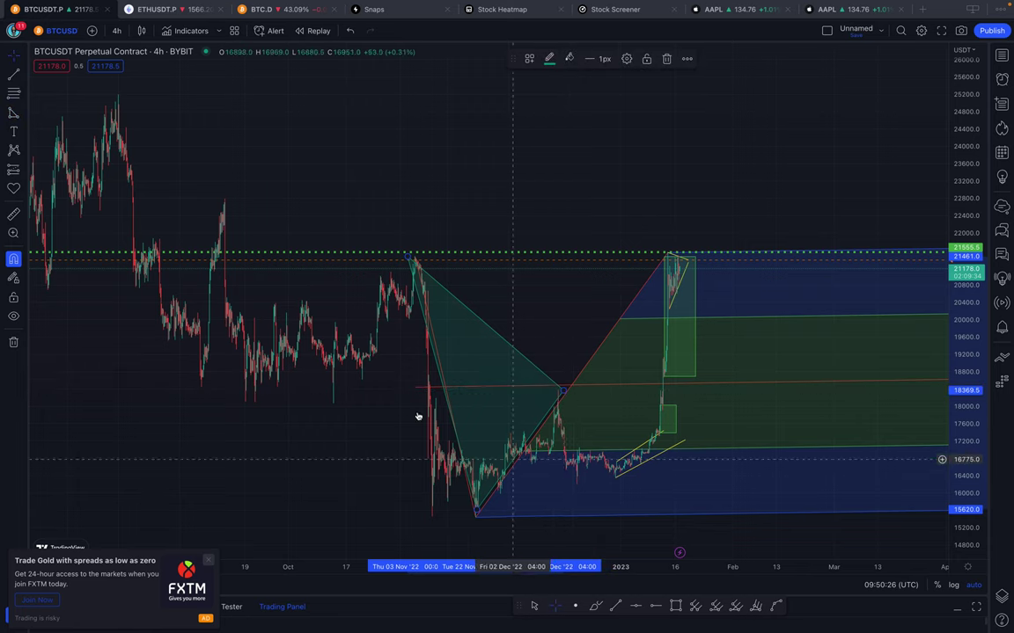
Step: Draw a second triangle from 18345.0 through the November low at 15570.0 to the January high, and move its first corner down to the rising channel
click(55, 154)
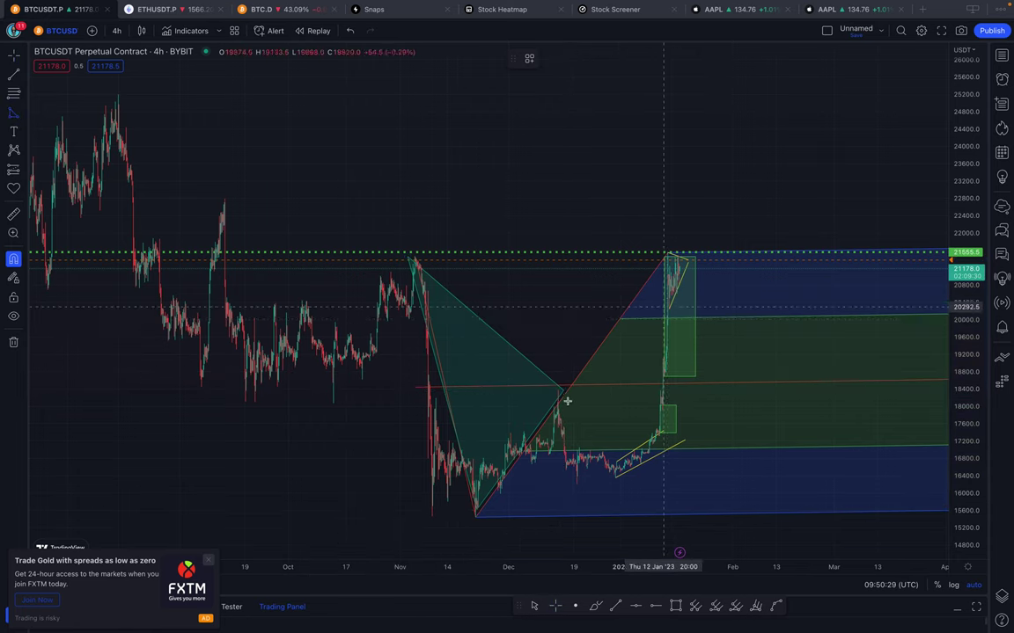
click(484, 509)
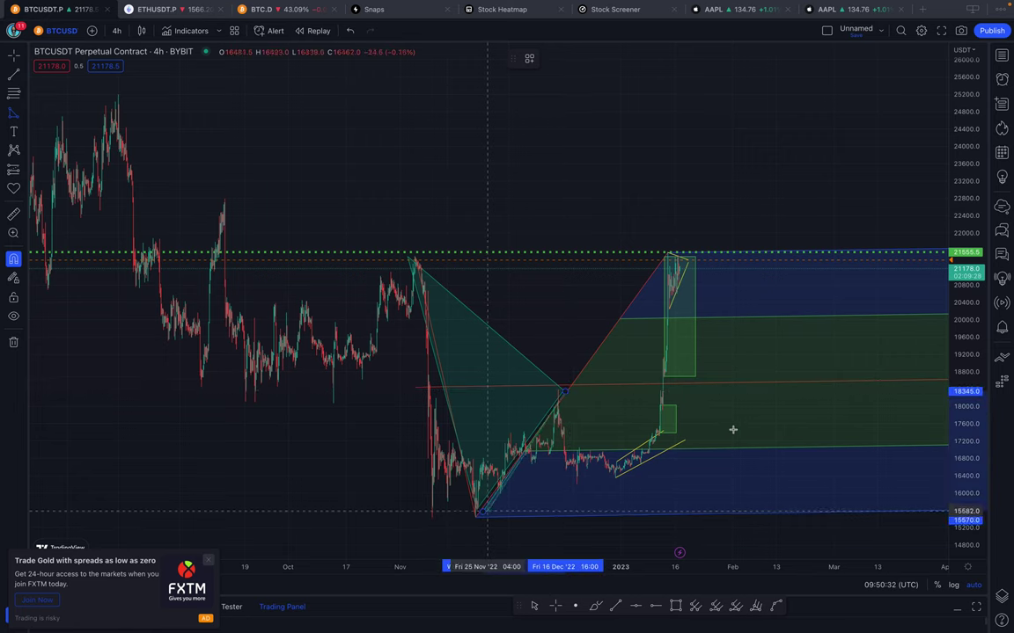
click(672, 252)
mouse_move(565, 395)
mouse_down()
mouse_move(579, 419)
mouse_move(598, 396)
mouse_move(632, 493)
mouse_move(633, 482)
mouse_up()
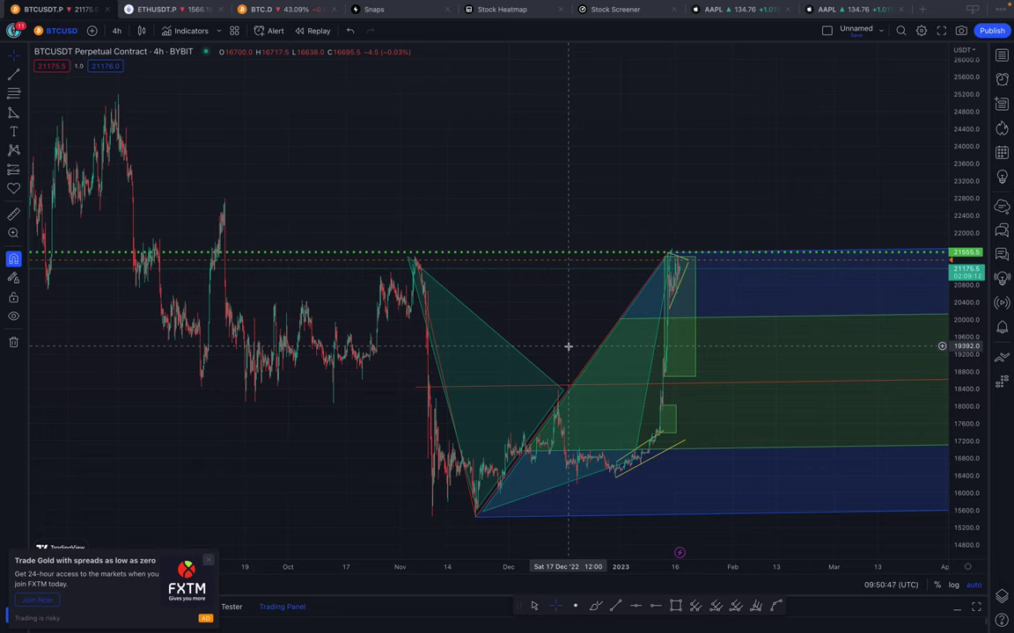
Step: Undo both triangles drawn over the November drop and the recovery to the January high
key(ctrl+z)
key(ctrl+z)
key(ctrl+z)
key(ctrl+z)
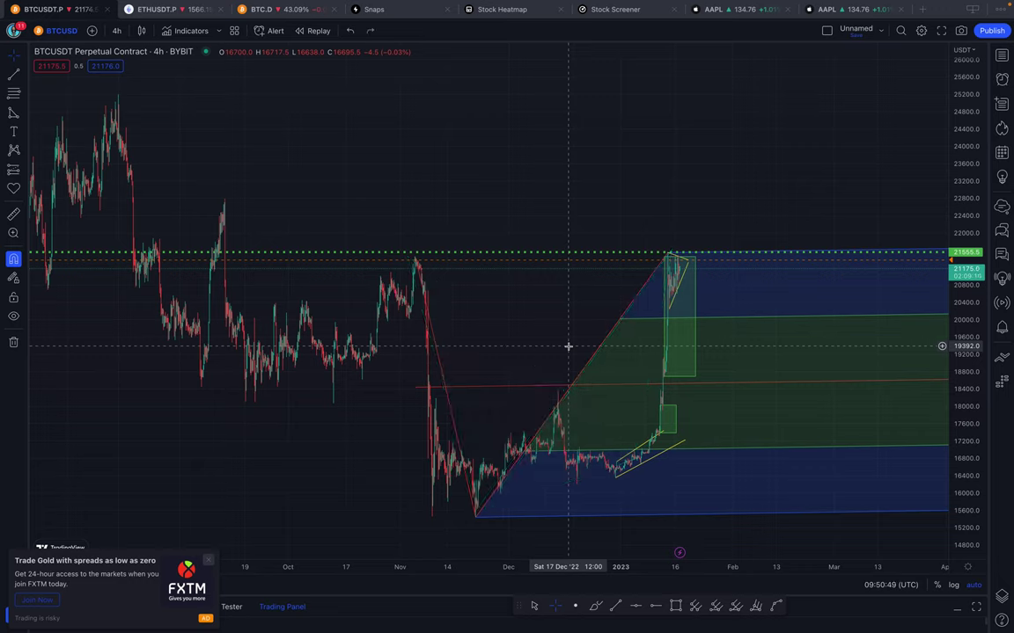